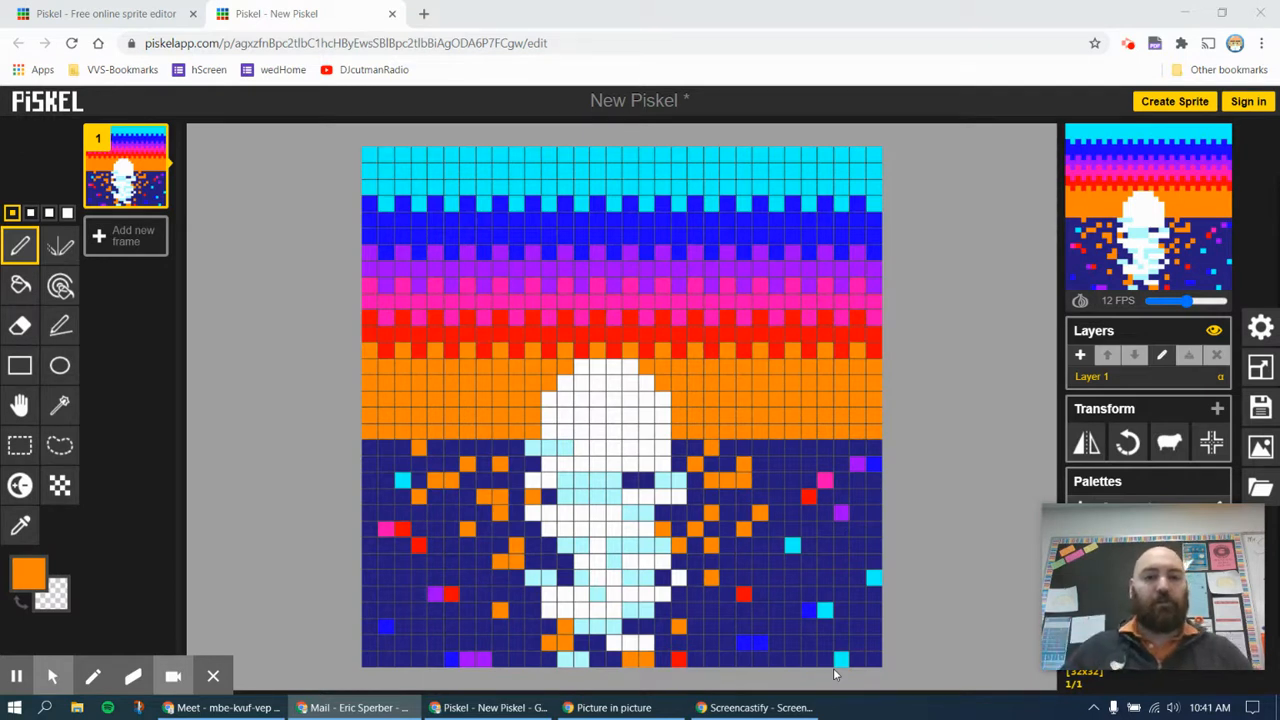
Change the primary colour from the sky's orange to near-black
left_click(28, 573)
left_click_drag(150, 491, 195, 515)
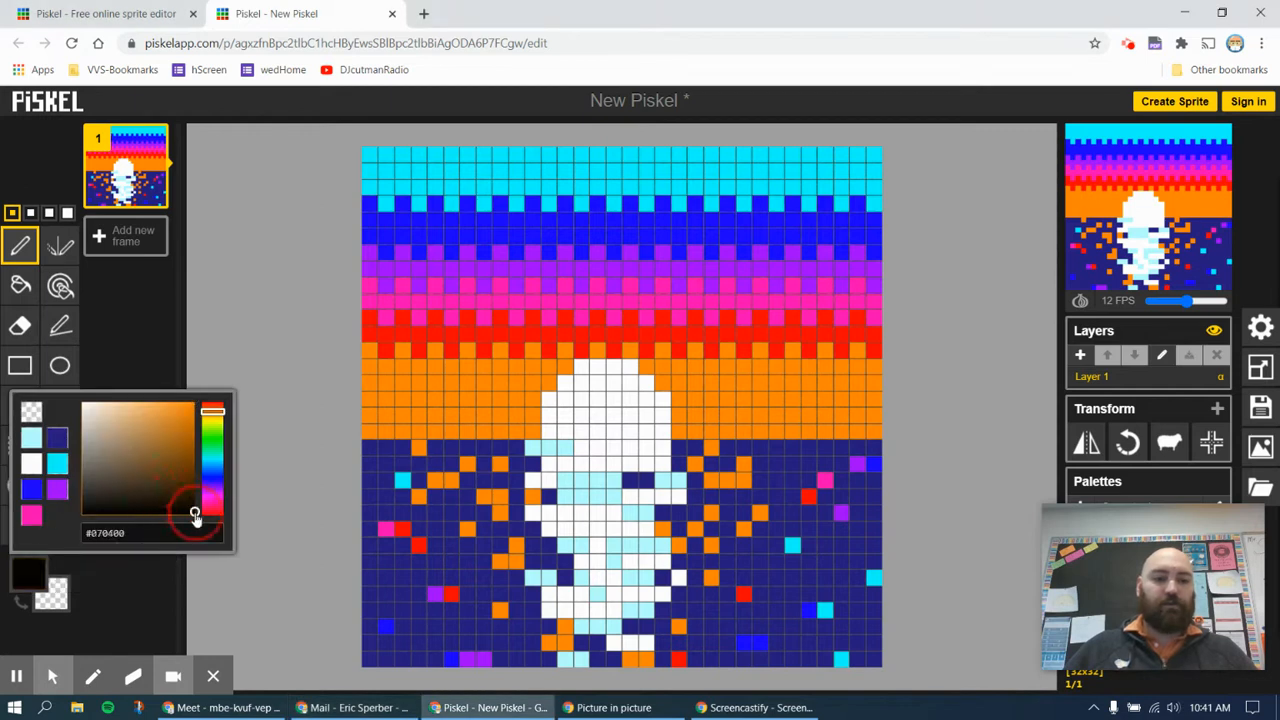
left_click(21, 247)
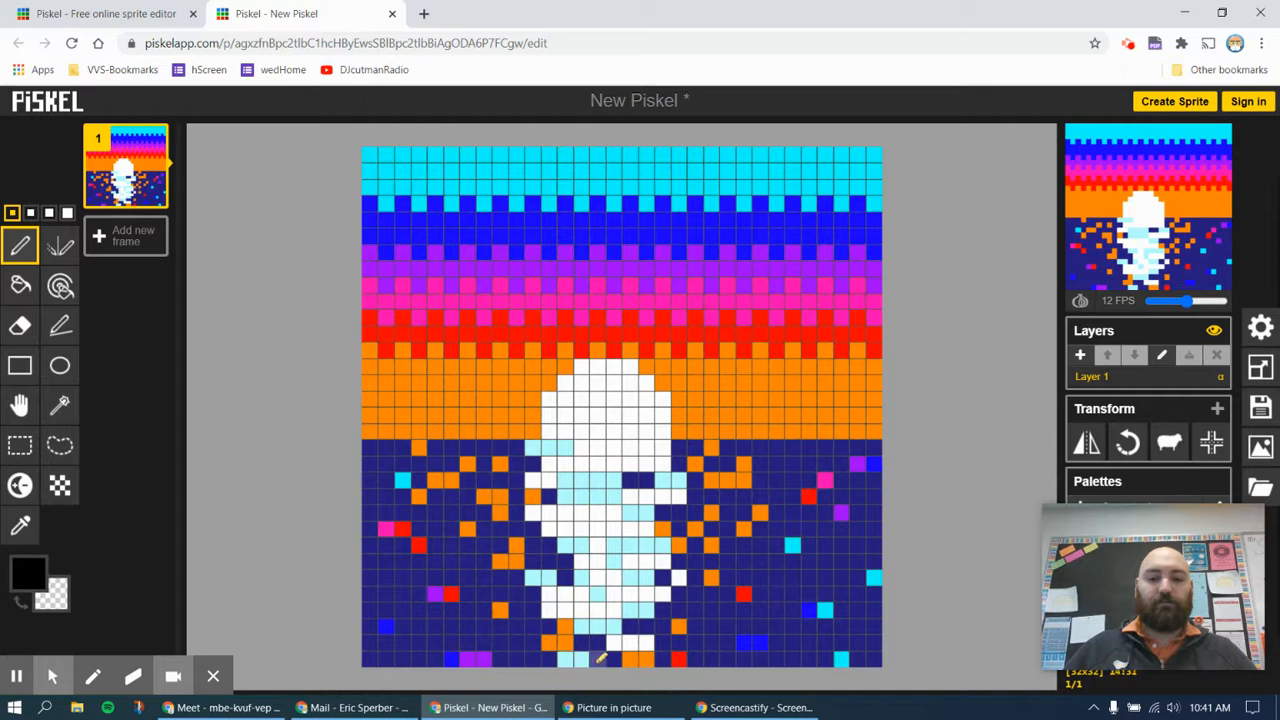
mouse_move(568, 659)
left_mouse_down()
mouse_move(872, 596)
mouse_move(608, 651)
mouse_move(824, 638)
mouse_move(752, 435)
mouse_move(752, 617)
mouse_move(750, 443)
mouse_move(777, 505)
mouse_move(746, 464)
mouse_move(734, 399)
mouse_move(644, 460)
mouse_move(721, 397)
mouse_move(656, 422)
mouse_move(735, 376)
mouse_move(705, 355)
mouse_move(741, 406)
mouse_move(837, 361)
mouse_move(745, 413)
mouse_move(740, 440)
mouse_move(778, 541)
mouse_move(765, 521)
mouse_move(776, 610)
mouse_move(794, 614)
mouse_move(817, 593)
mouse_move(825, 628)
mouse_move(841, 626)
mouse_move(837, 614)
mouse_move(855, 635)
mouse_move(877, 630)
mouse_move(871, 662)
mouse_move(758, 650)
left_mouse_up()
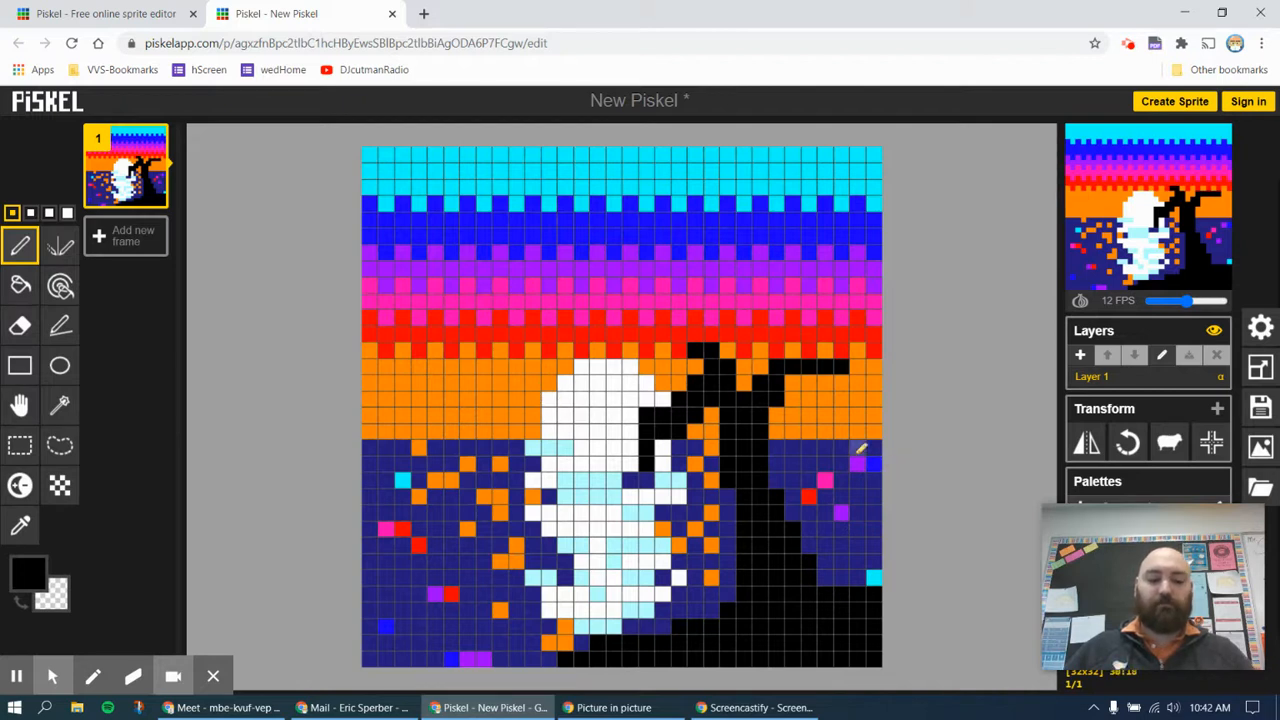
key("ctrl+z")
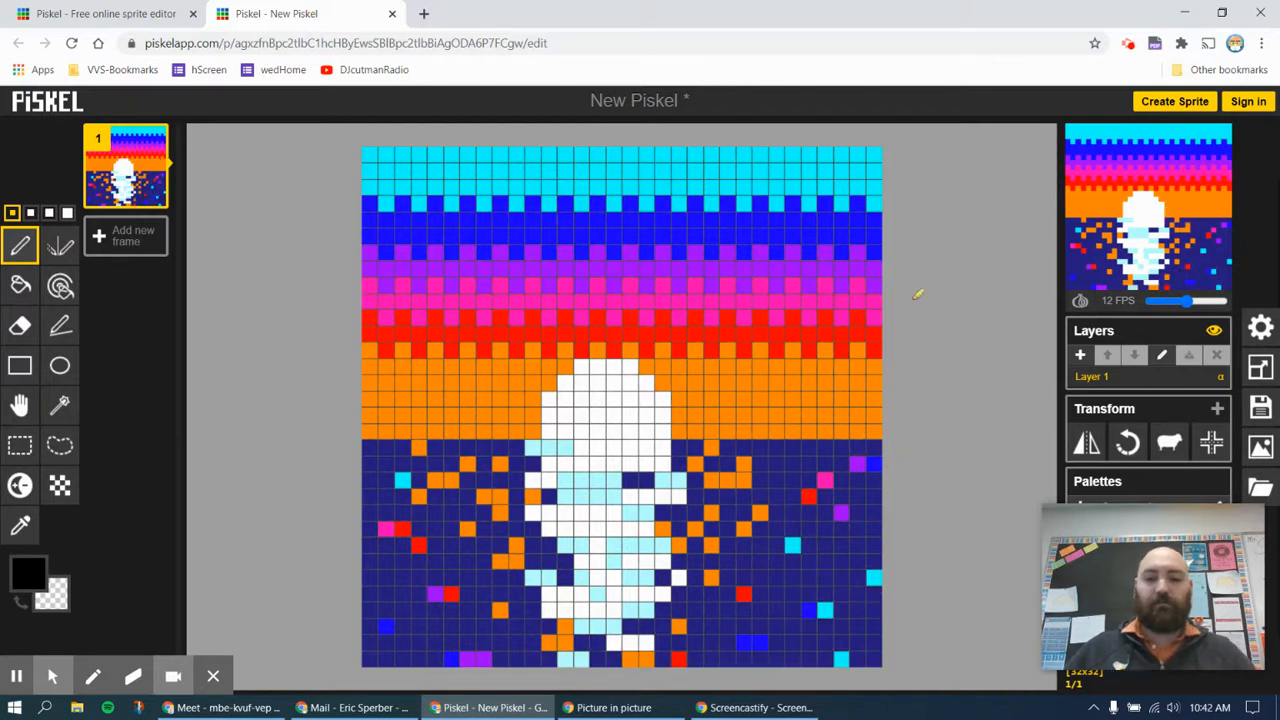
Add a new layer above the sunset background and set the animation preview to full size
left_click(1080, 356)
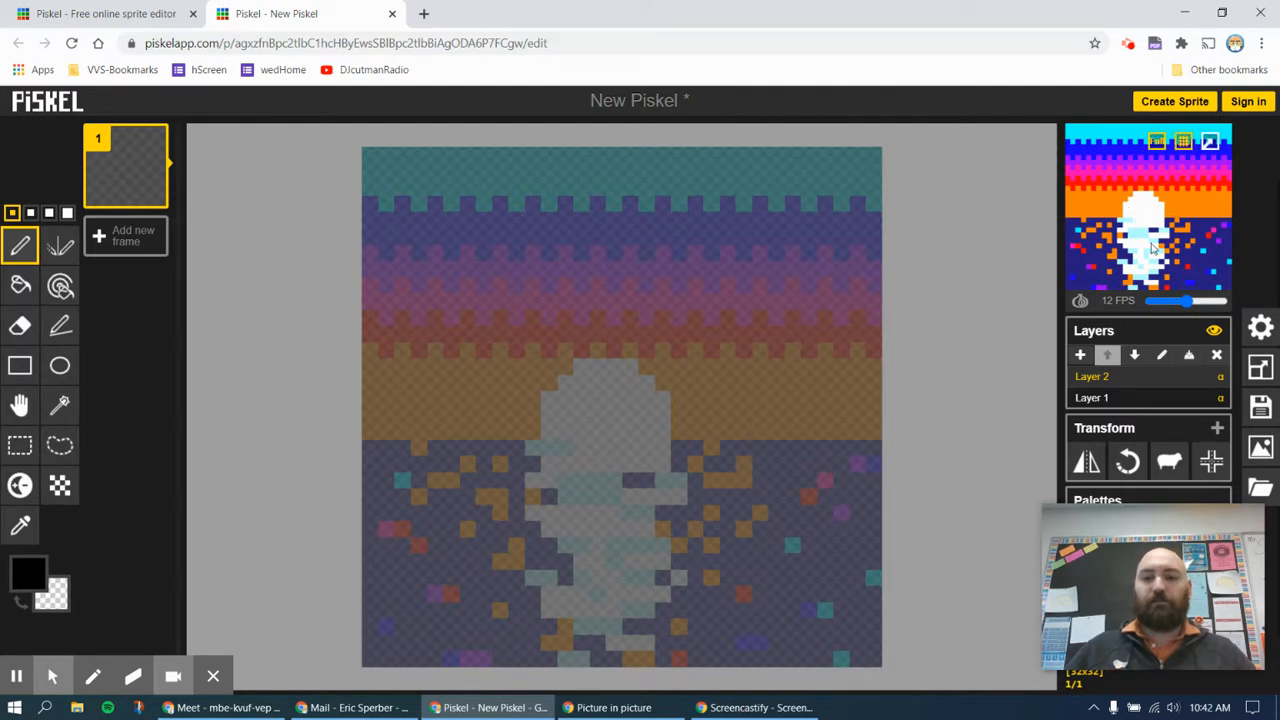
left_click(1156, 143)
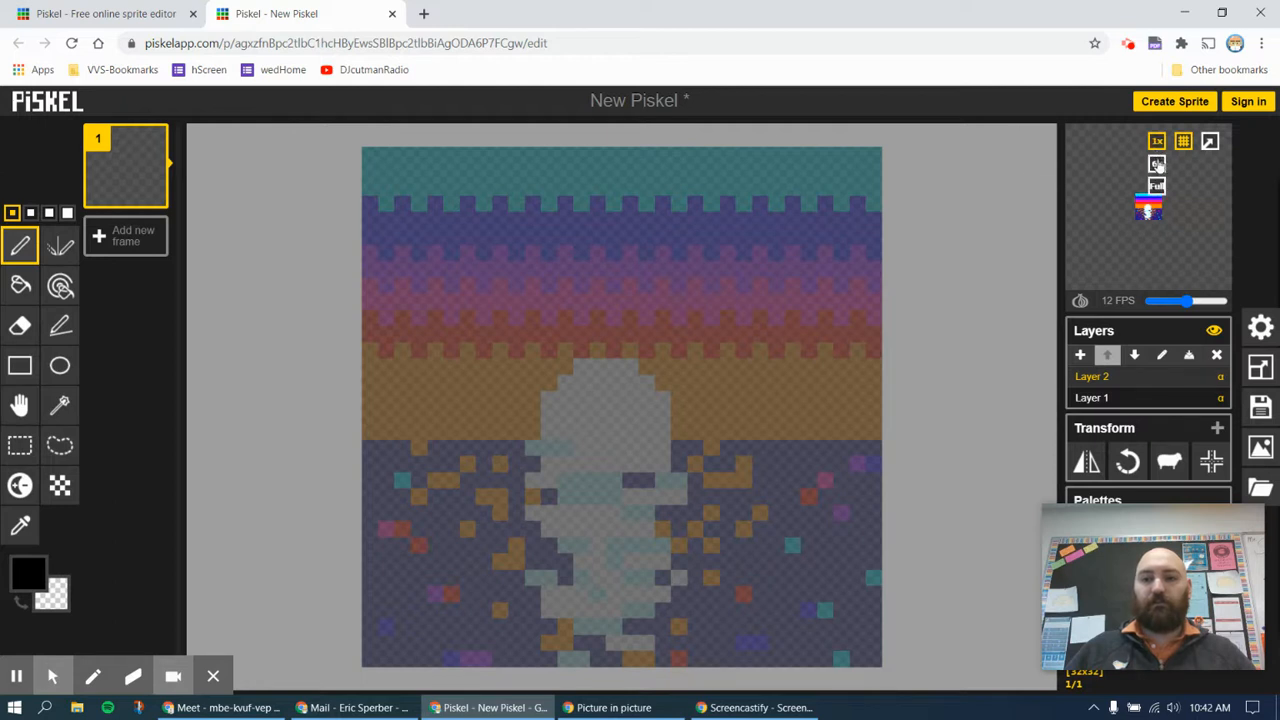
left_click(1156, 185)
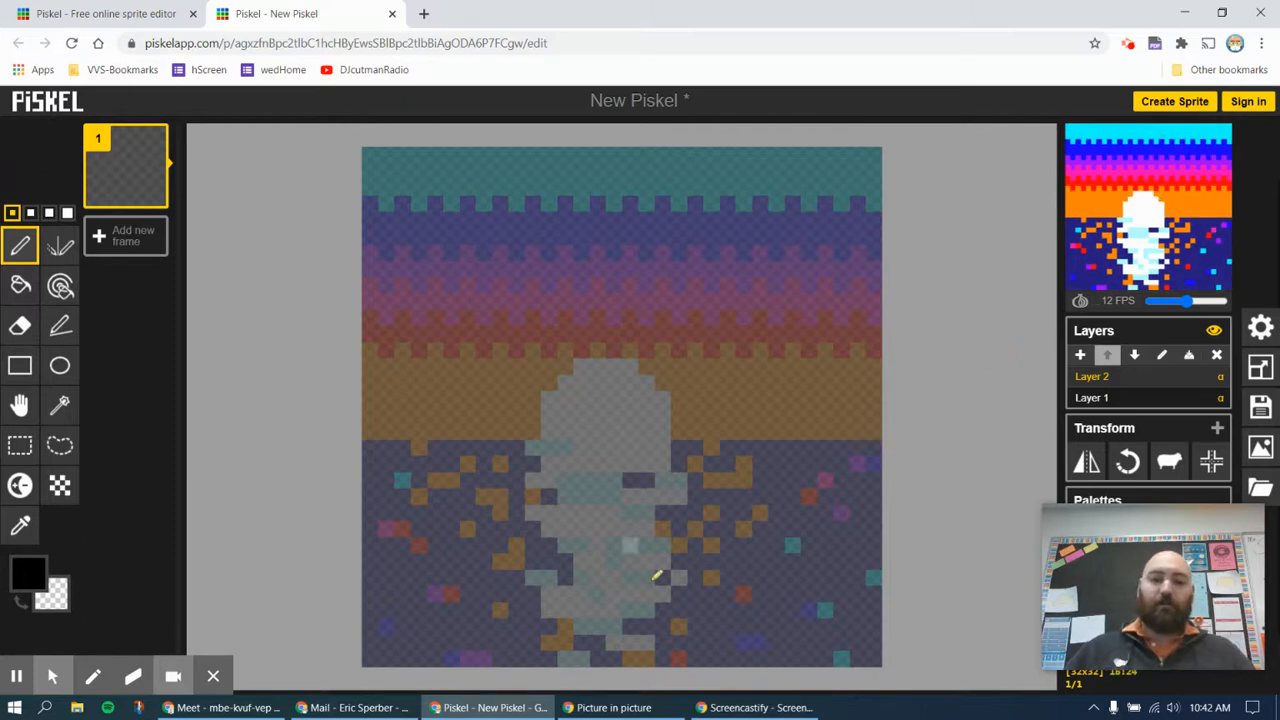
Draw a black hill outline rising from the bottom edge to the canvas's right edge and fill the area beneath it
mouse_move(502, 660)
left_mouse_down()
mouse_move(716, 568)
mouse_move(880, 537)
mouse_move(565, 610)
left_mouse_up()
left_click(20, 286)
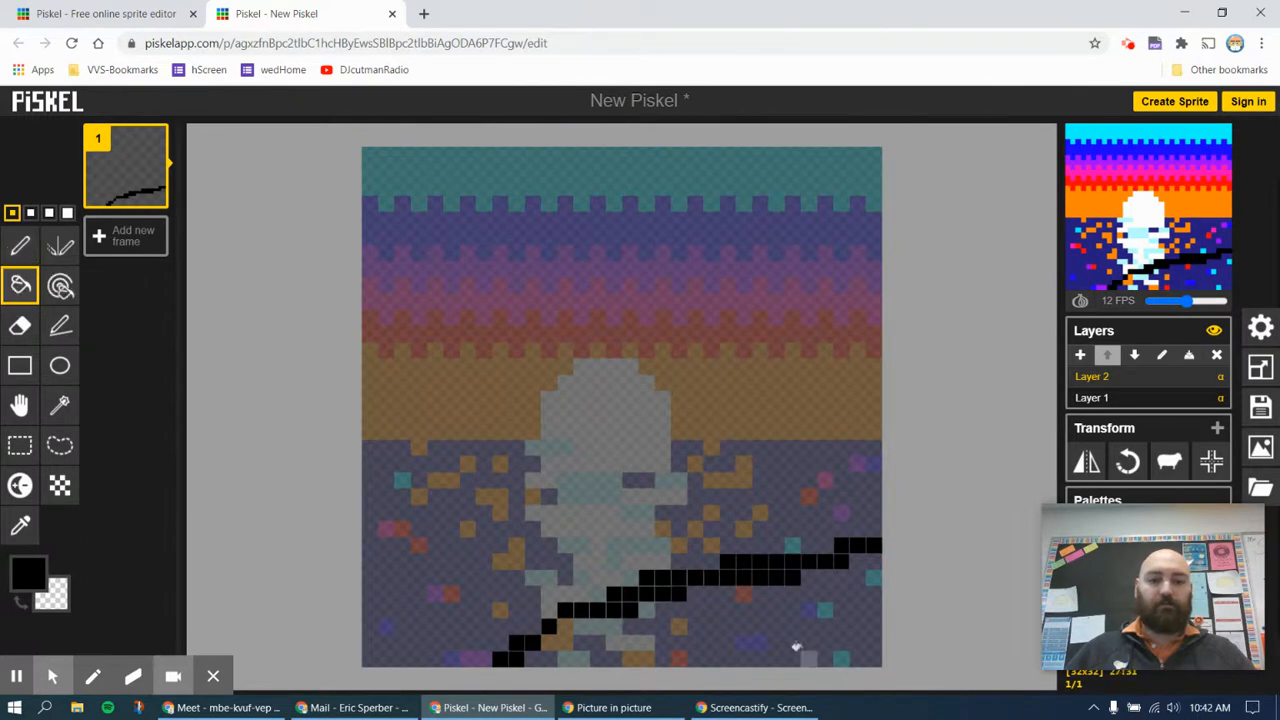
left_click(787, 630)
Draw a black palm trunk with the Pen tool, leaning left from the hill up beside the sun
left_click(20, 245)
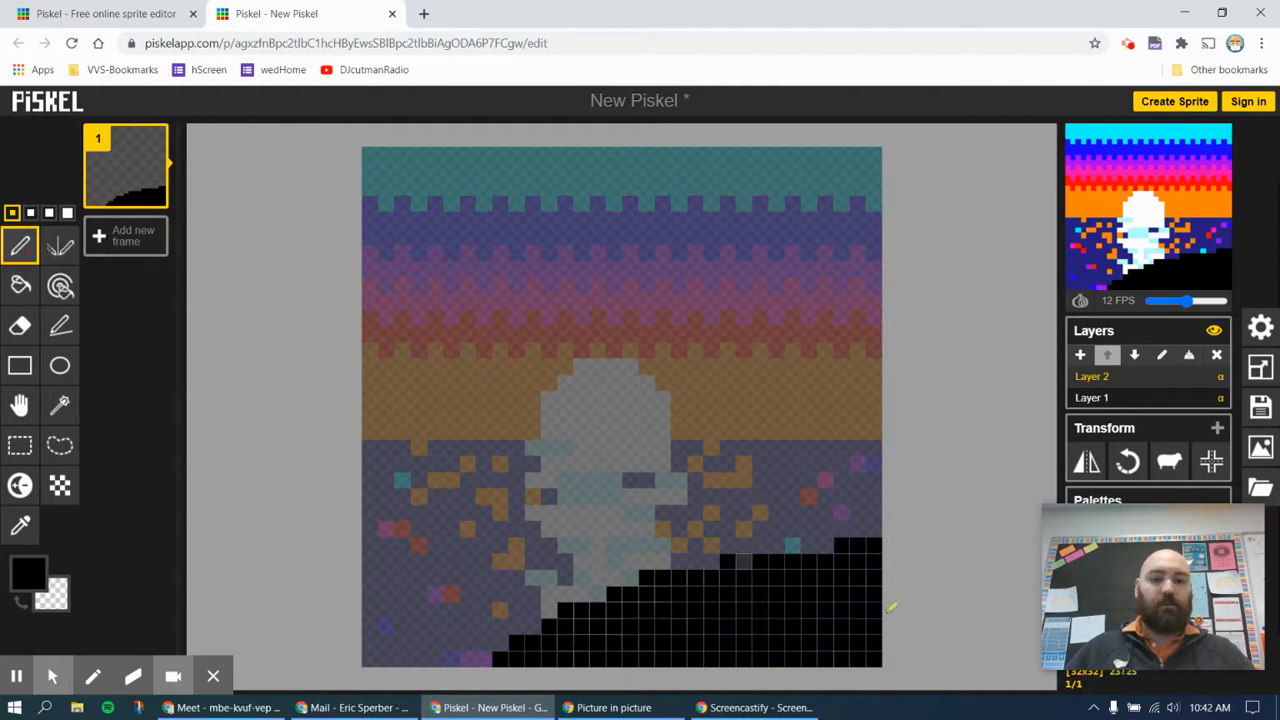
left_click(736, 554)
mouse_move(736, 554)
left_mouse_down()
mouse_move(693, 361)
mouse_move(744, 444)
mouse_move(778, 572)
mouse_move(743, 476)
mouse_move(761, 577)
mouse_move(746, 534)
left_mouse_up()
Draw loose black lines across the sky and sun, and erase them from the layer
left_click(697, 548)
left_click_drag(338, 265, 534, 317)
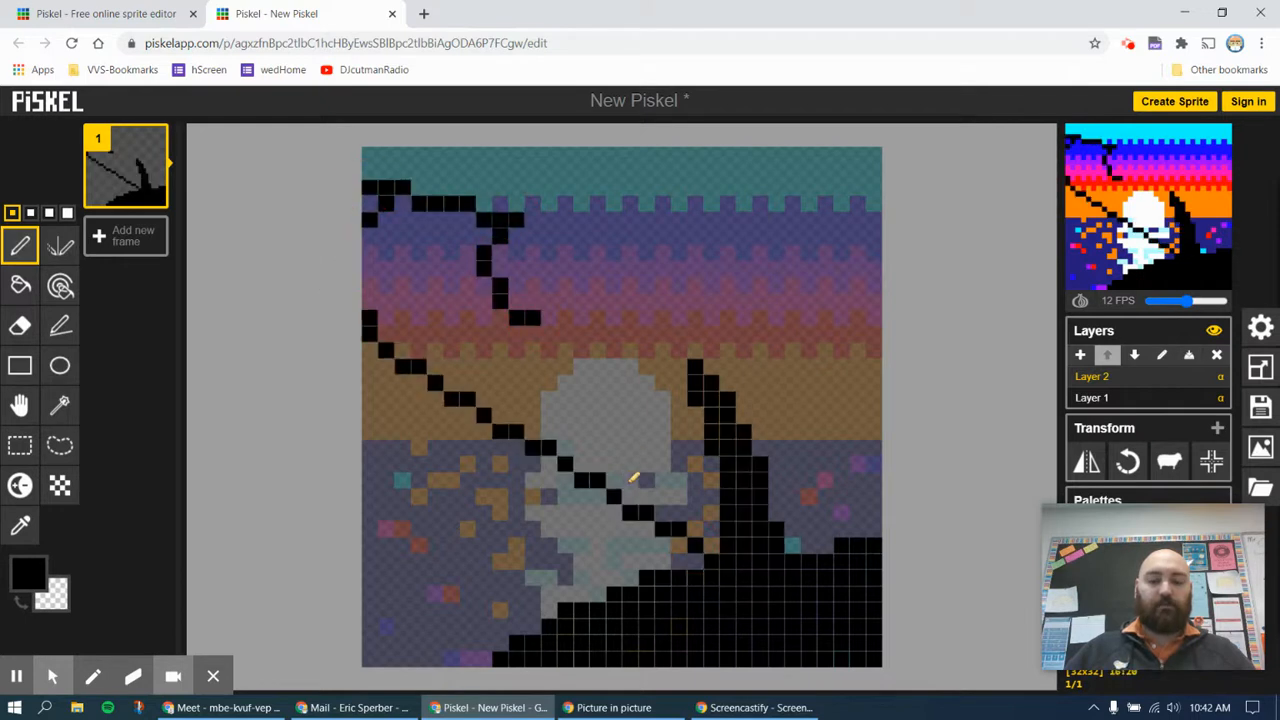
left_click(20, 325)
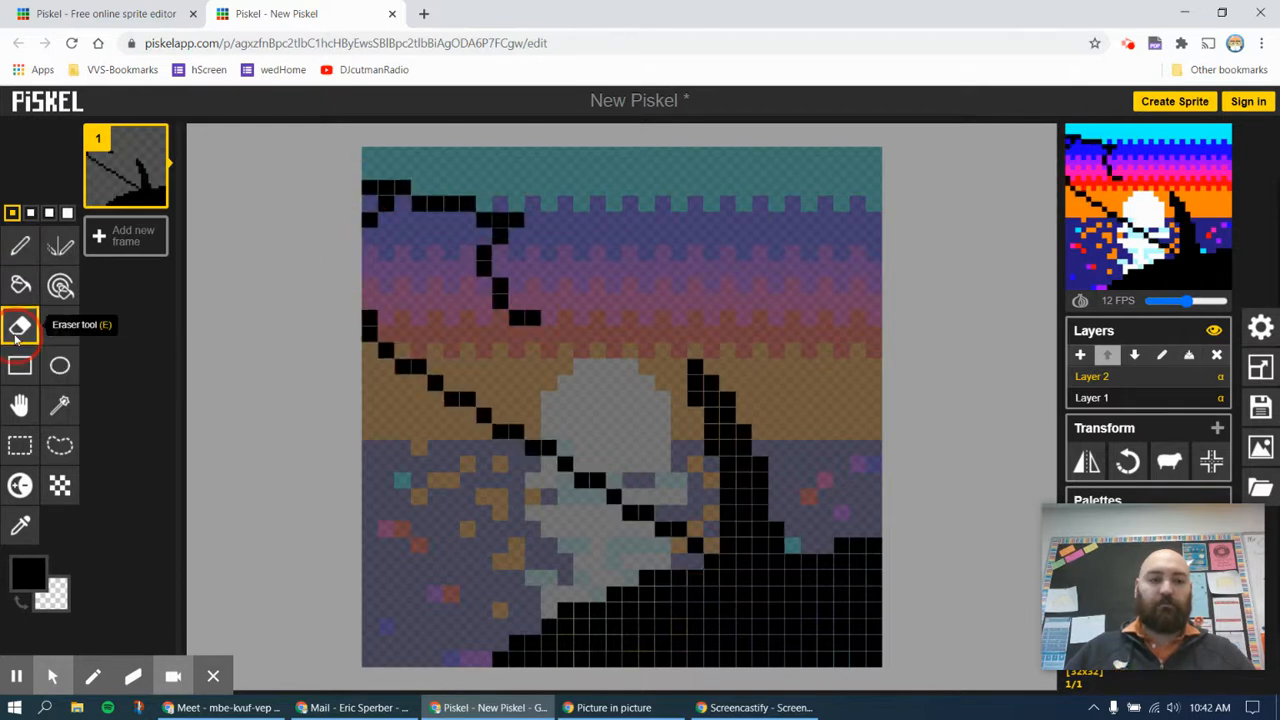
left_click(532, 317)
mouse_move(505, 272)
left_mouse_down()
mouse_move(493, 279)
mouse_move(502, 227)
left_mouse_up()
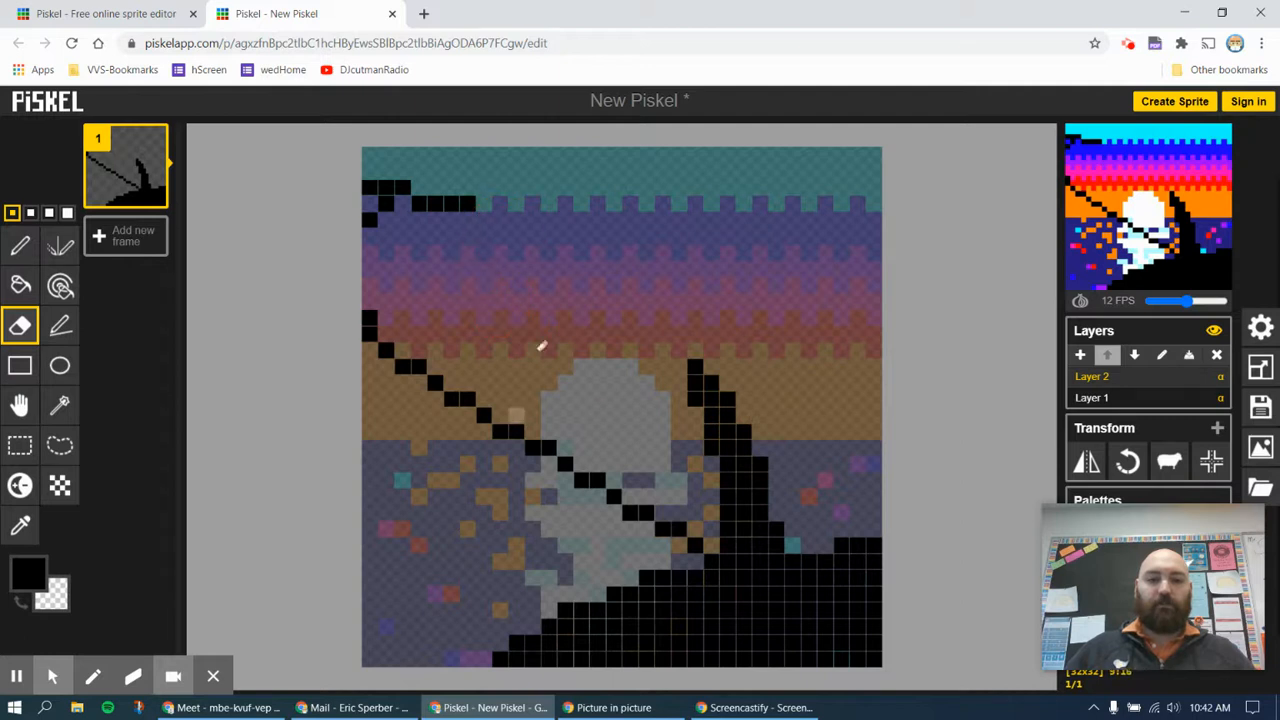
mouse_move(416, 204)
left_mouse_down()
mouse_move(468, 200)
mouse_move(375, 190)
mouse_move(370, 280)
mouse_move(396, 344)
mouse_move(476, 405)
left_mouse_up()
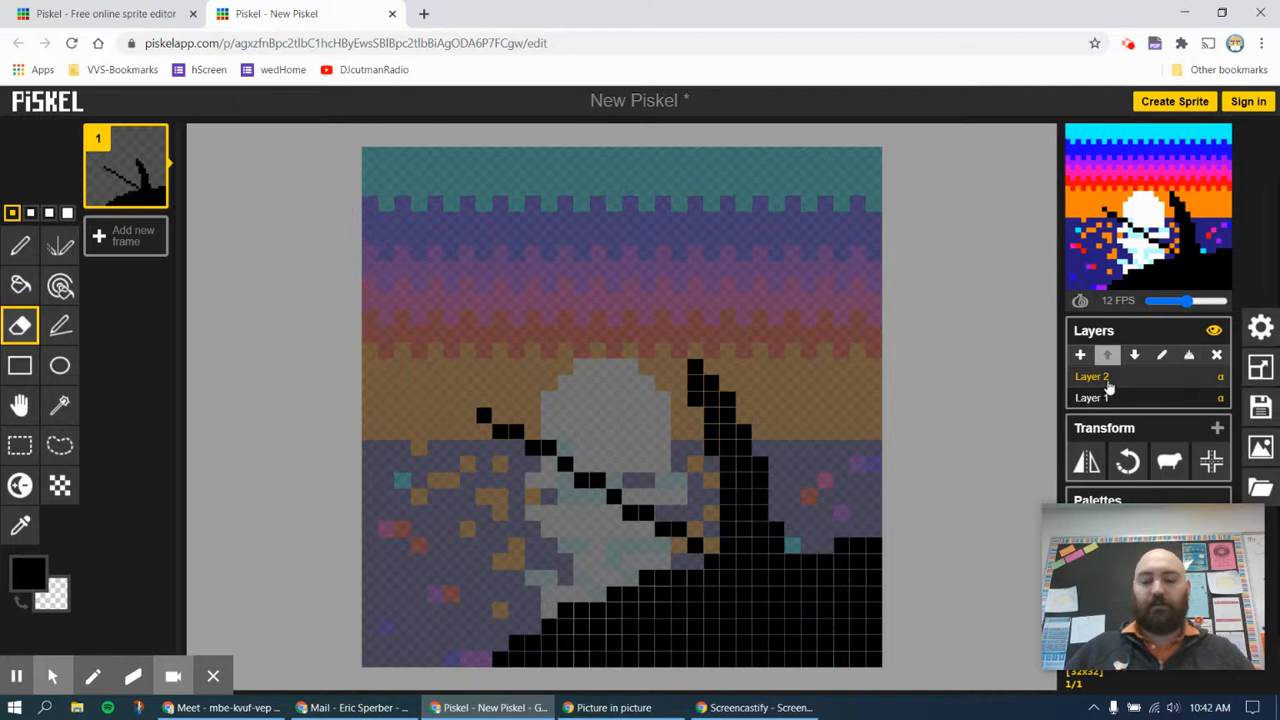
mouse_move(704, 545)
left_mouse_down()
mouse_move(628, 512)
mouse_move(572, 460)
mouse_move(489, 416)
left_mouse_up()
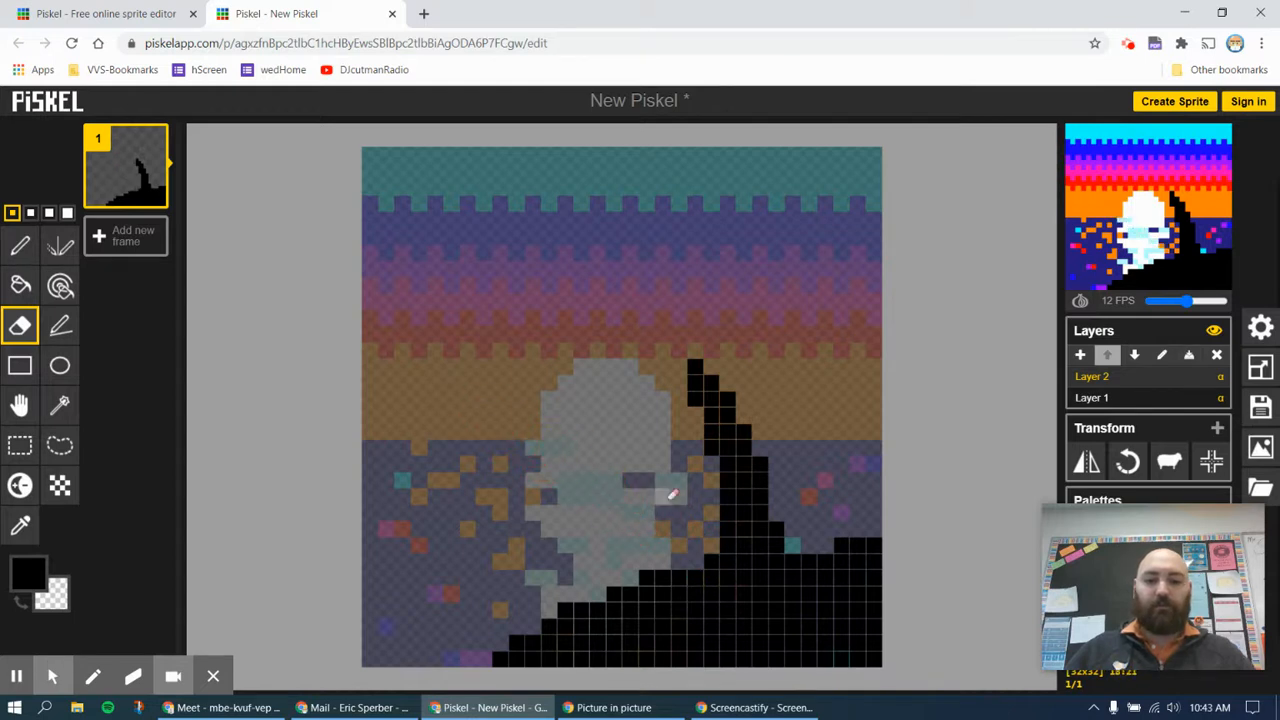
Draw black palm fronds arching outward and drooping on both sides of the trunk's tip
left_click(20, 245)
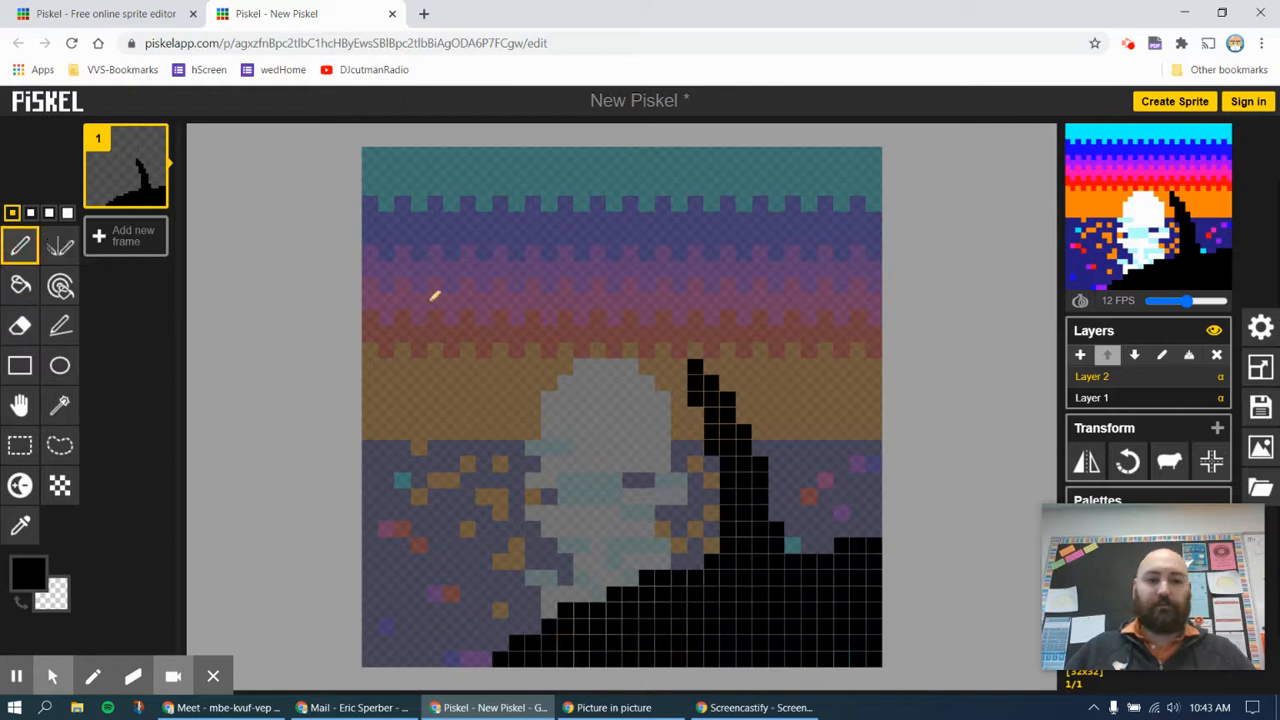
mouse_move(695, 362)
left_mouse_down()
mouse_move(603, 389)
mouse_move(580, 423)
mouse_move(578, 476)
mouse_move(618, 422)
mouse_move(691, 390)
mouse_move(626, 386)
mouse_move(668, 391)
mouse_move(606, 414)
left_mouse_up()
mouse_move(723, 362)
left_mouse_down()
mouse_move(819, 349)
mouse_move(842, 362)
mouse_move(856, 404)
mouse_move(811, 376)
mouse_move(729, 378)
mouse_move(830, 375)
mouse_move(691, 335)
mouse_move(645, 356)
mouse_move(669, 344)
mouse_move(698, 357)
mouse_move(708, 400)
mouse_move(673, 444)
mouse_move(660, 495)
mouse_move(700, 420)
left_mouse_up()
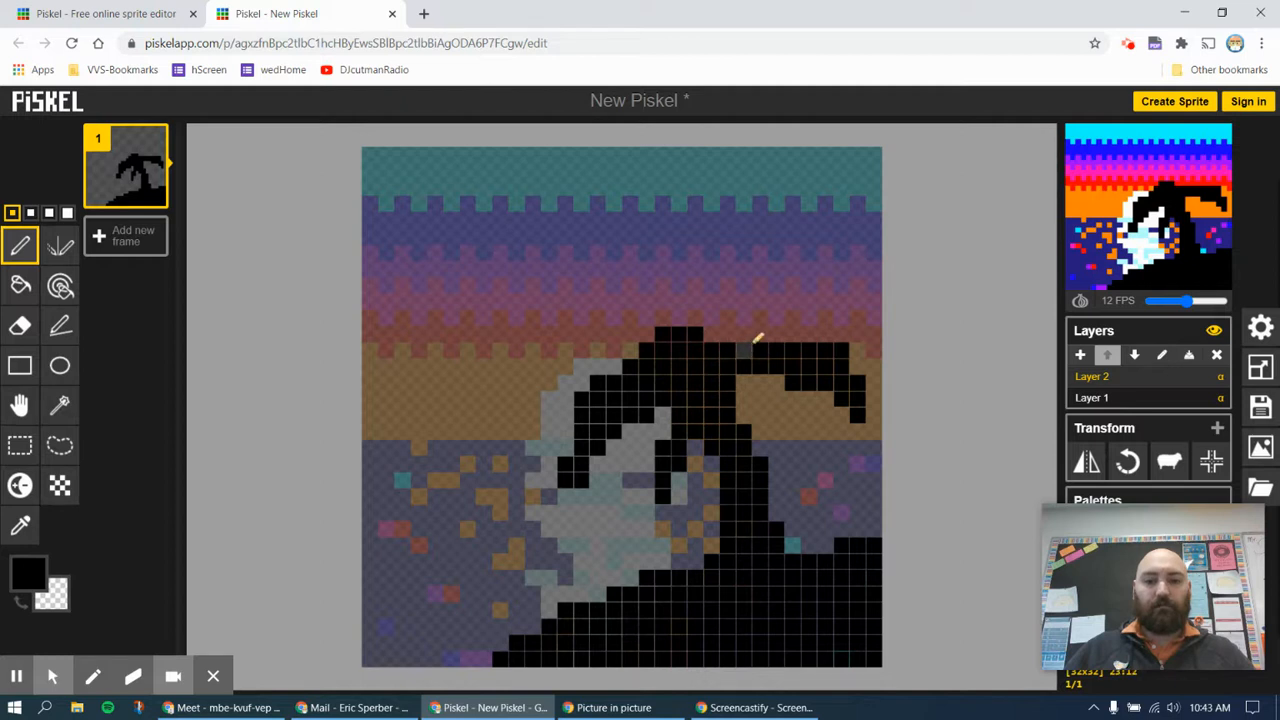
mouse_move(742, 336)
left_mouse_down()
mouse_move(820, 339)
mouse_move(846, 376)
left_mouse_up()
mouse_move(771, 404)
left_mouse_down()
mouse_move(743, 379)
mouse_move(793, 397)
mouse_move(807, 427)
mouse_move(771, 392)
left_mouse_up()
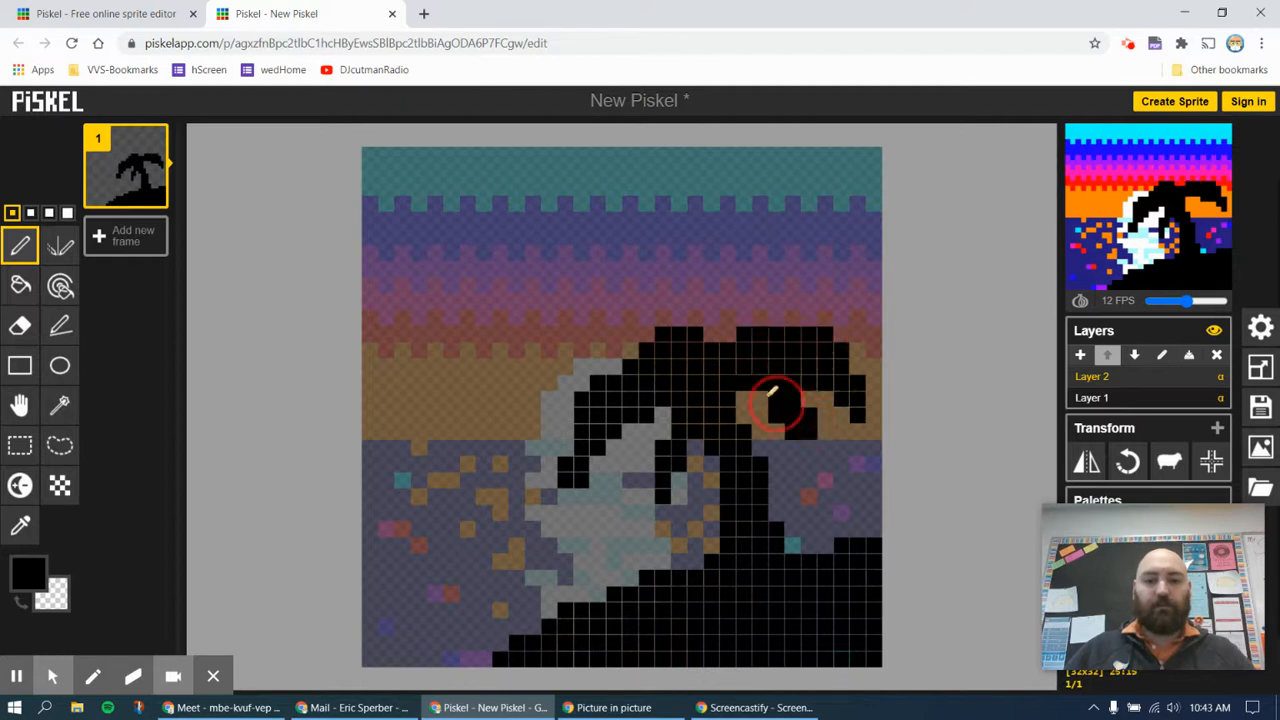
key("ctrl+z")
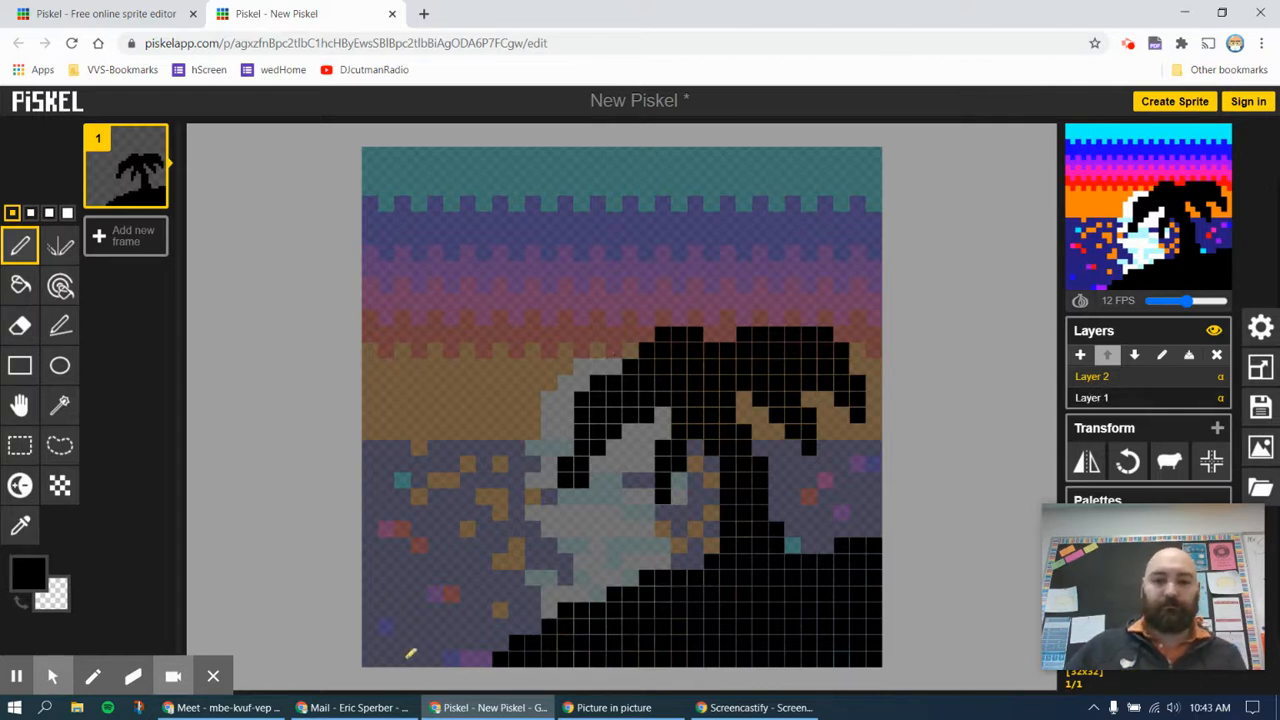
left_click(628, 350)
left_click_drag(628, 350, 600, 372)
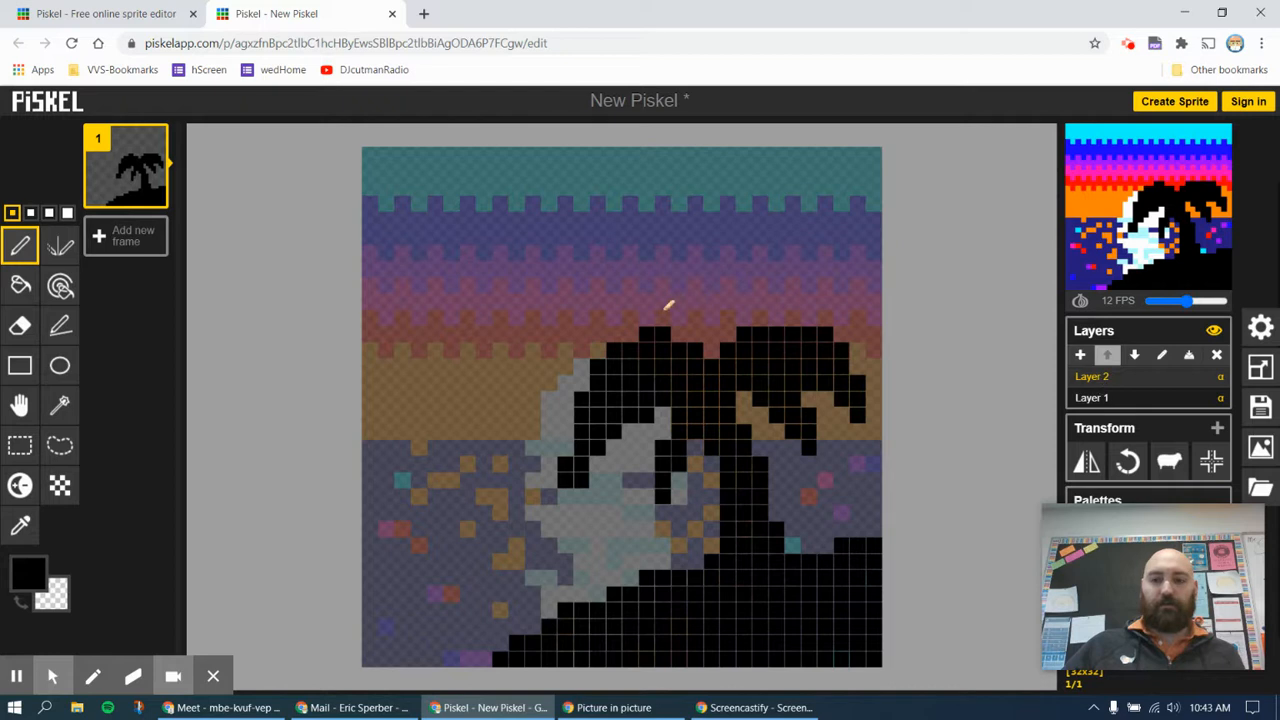
Add a third layer and draw a small black bird of seven pixels in the blue band of the sky
left_click(1080, 356)
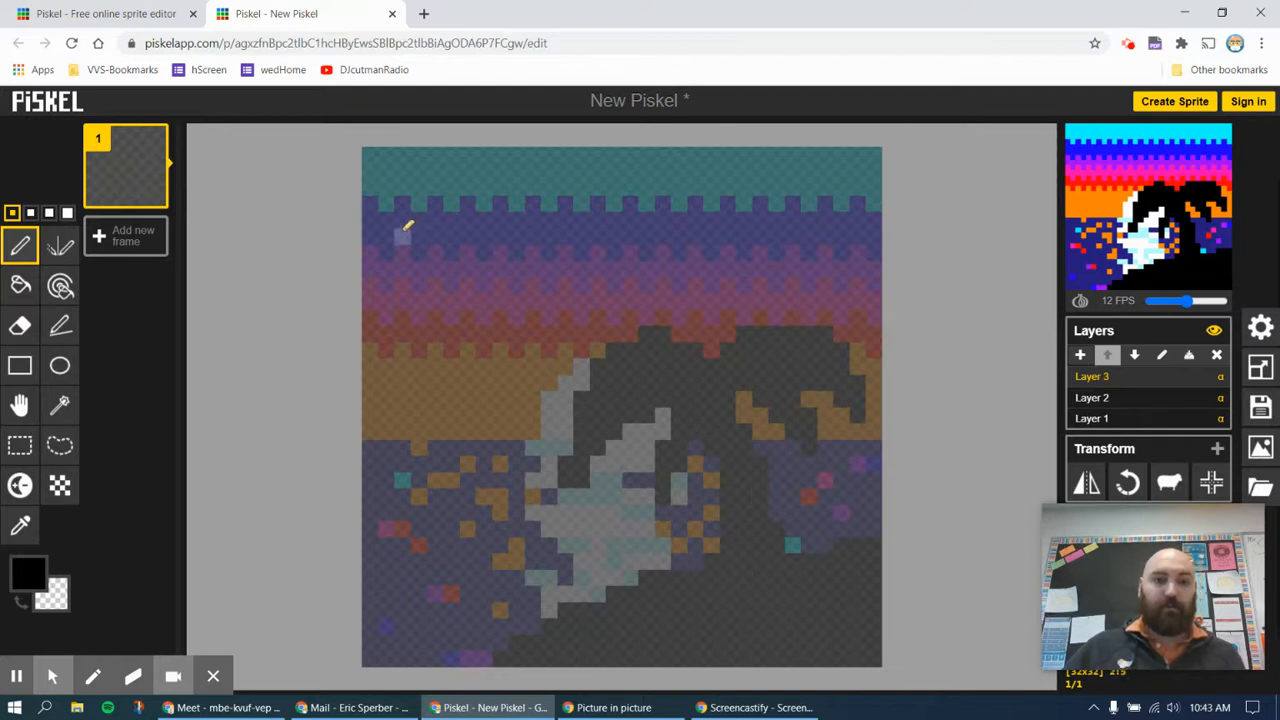
left_click(433, 219)
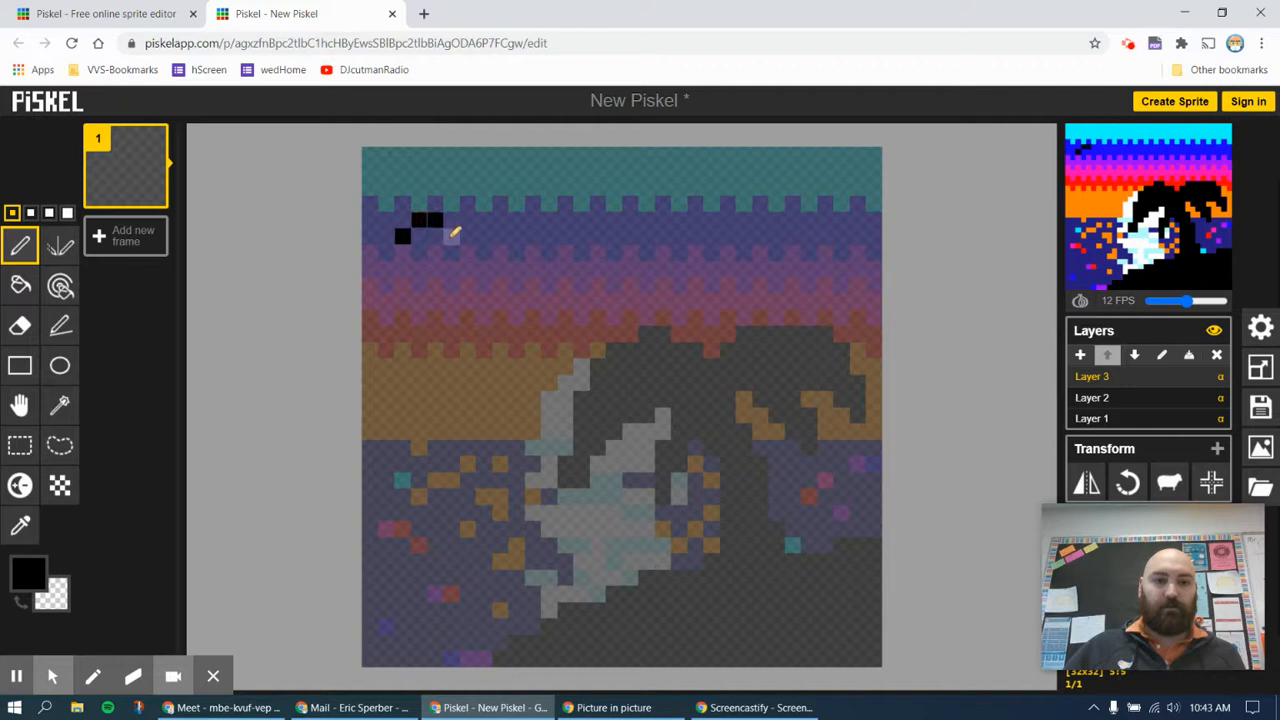
left_click(499, 235)
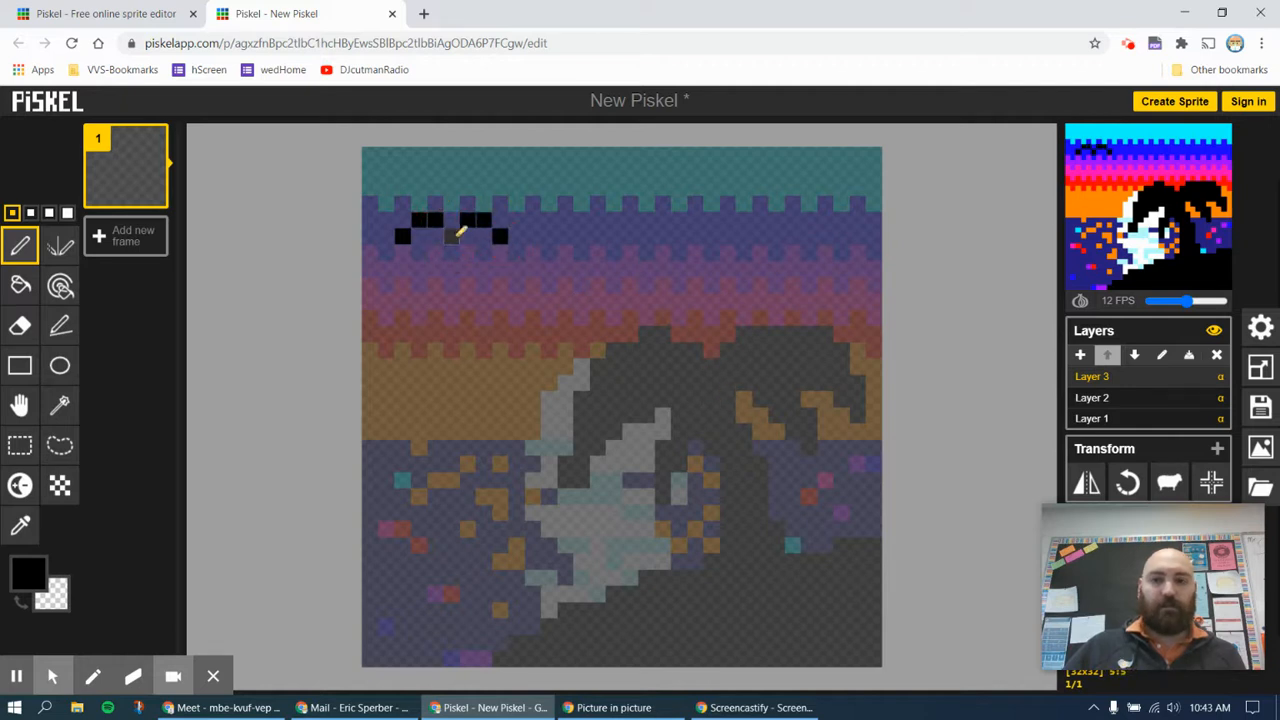
left_click(451, 236)
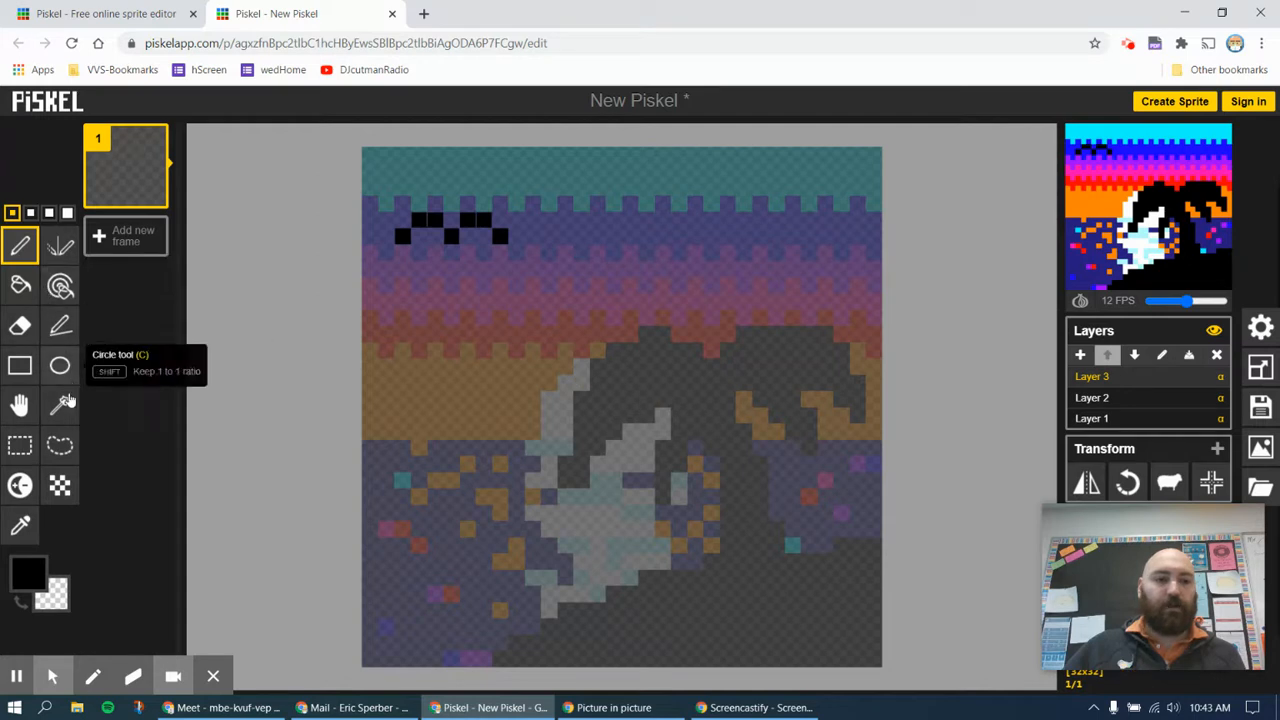
Move the bird layer's content four pixels down into the pink band with the Move tool
left_click(20, 407)
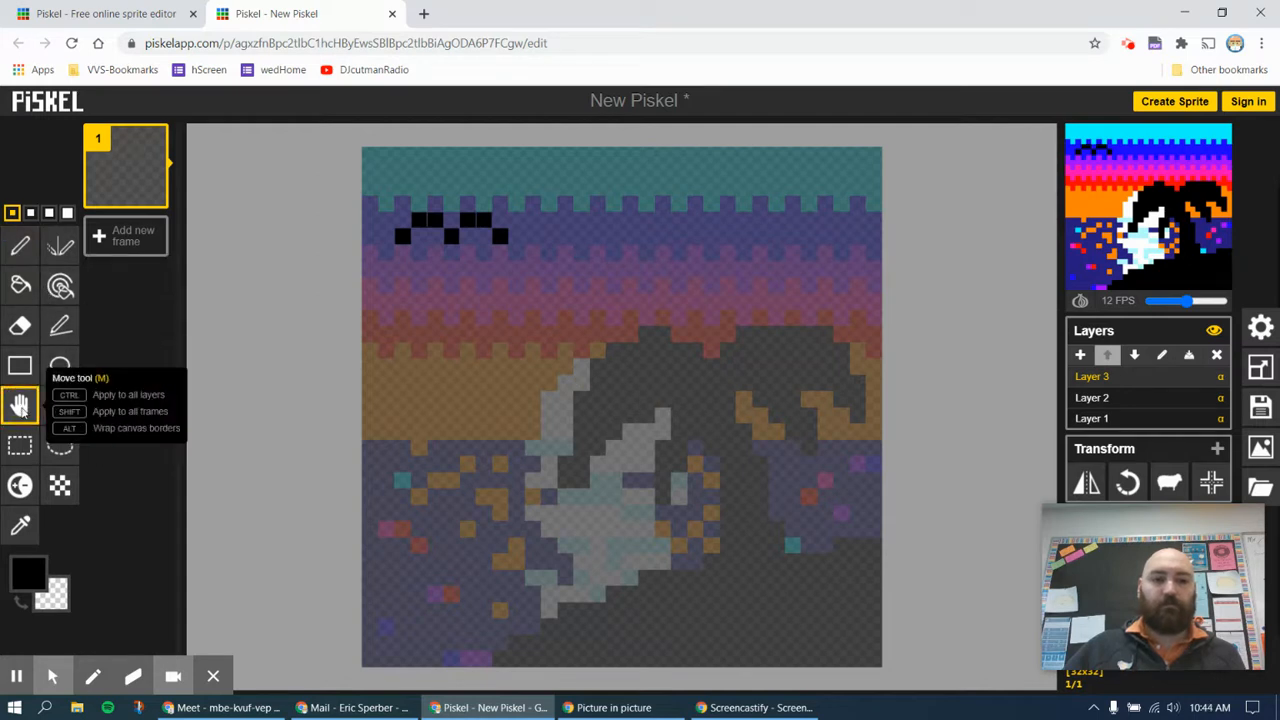
left_click(493, 322)
left_click_drag(493, 322, 529, 296)
left_click_drag(618, 289, 482, 385)
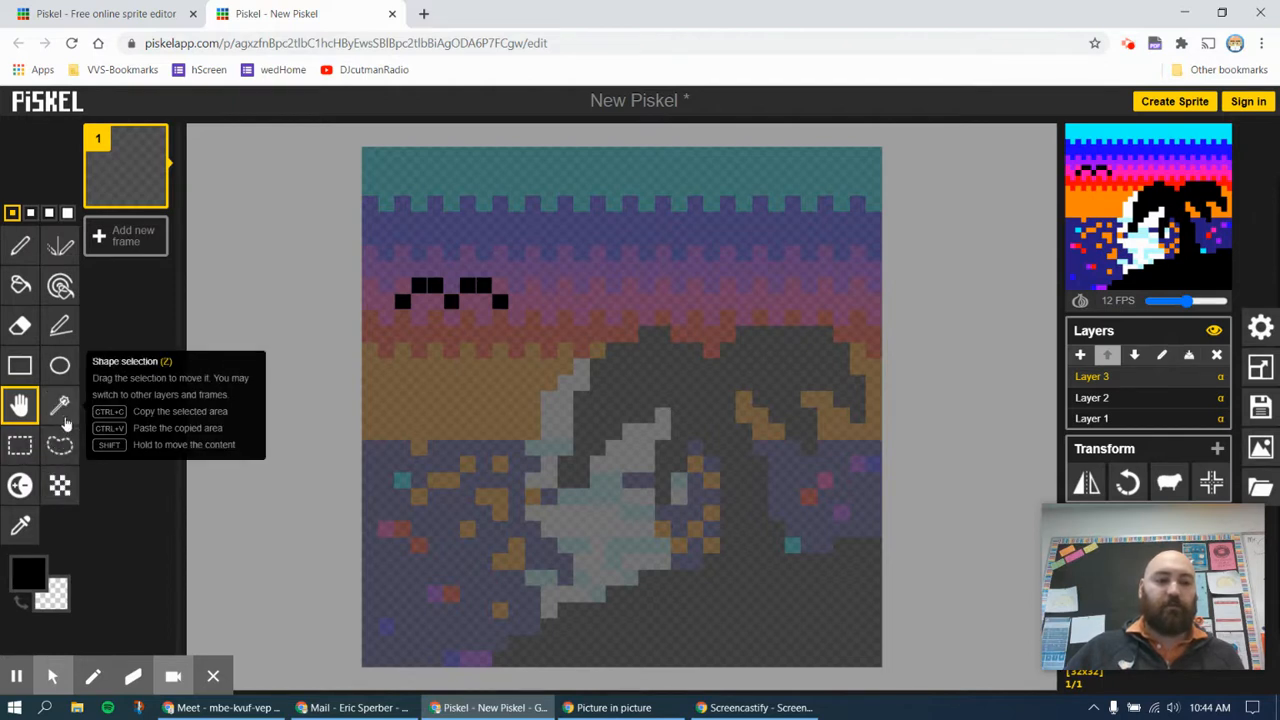
Select the bird with a rectangular selection and move it one pixel right and one pixel up
left_click(22, 448)
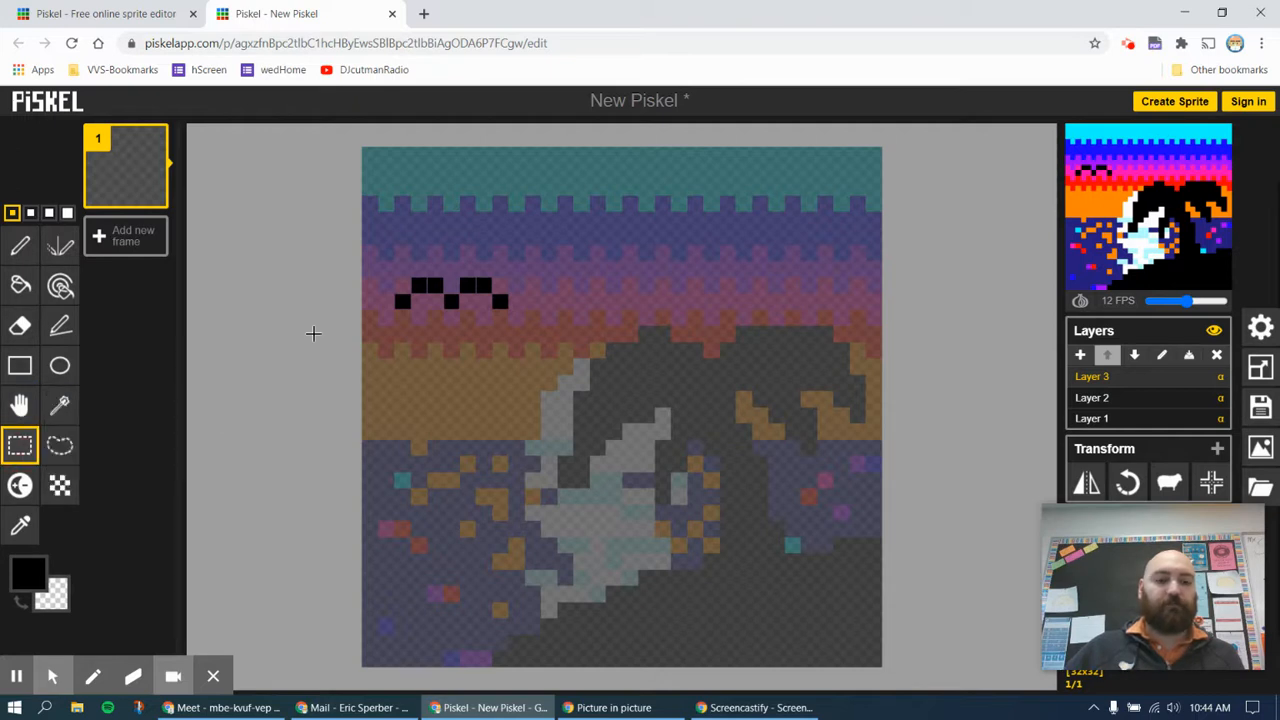
left_click(383, 268)
left_click_drag(383, 268, 524, 326)
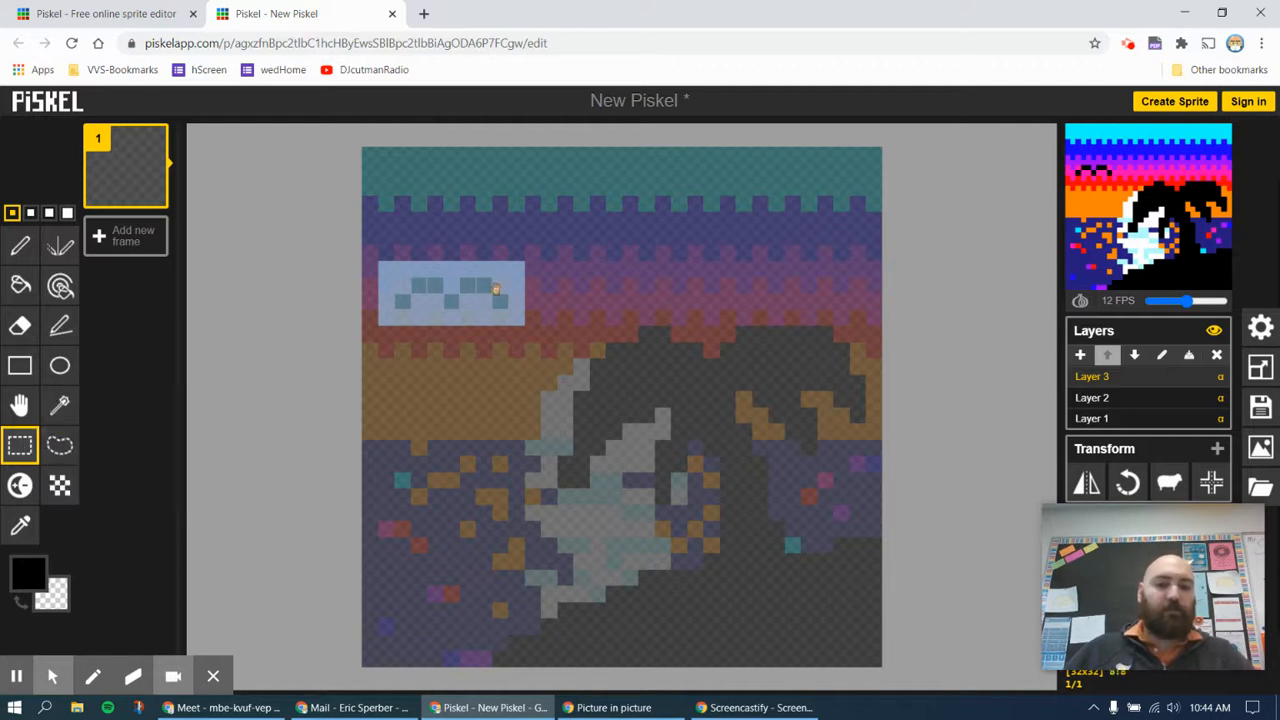
mouse_move(451, 296)
left_mouse_down()
mouse_move(467, 280)
mouse_move(567, 297)
mouse_move(467, 297)
mouse_move(480, 283)
mouse_move(466, 286)
left_mouse_up()
left_click(463, 286)
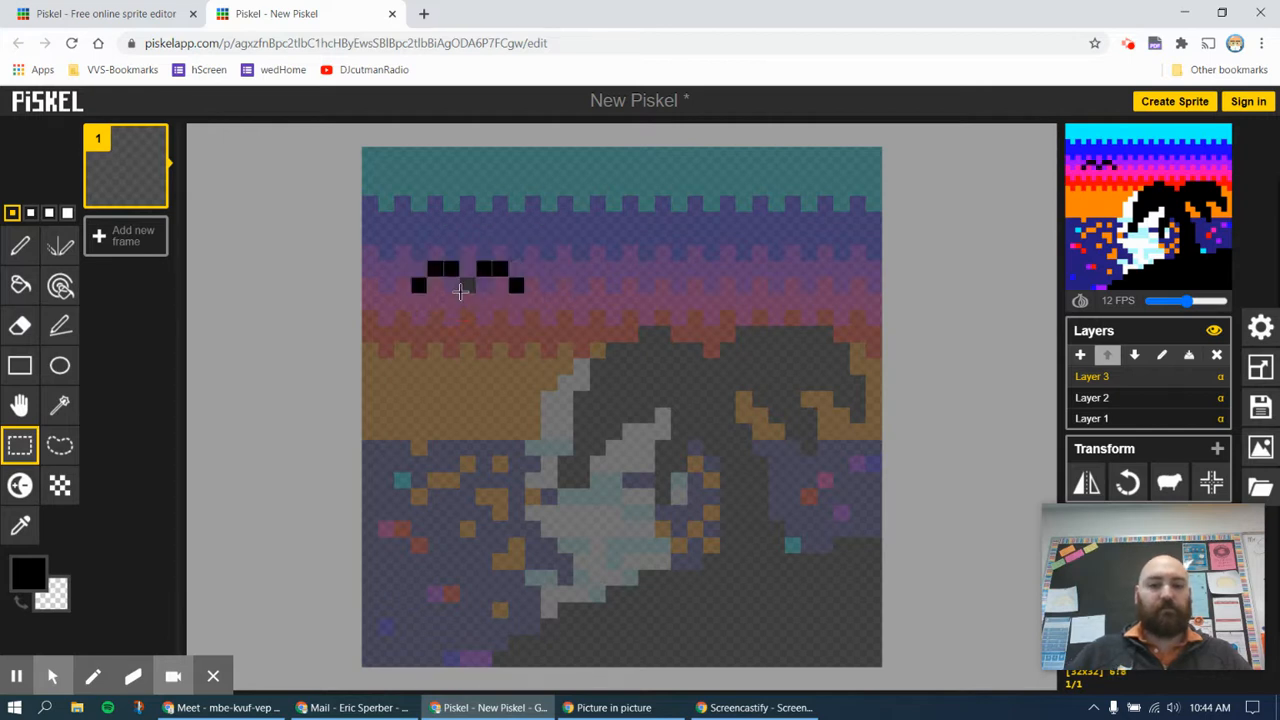
Copy the bird and paste two duplicates, one in the red band below it and one in the cyan band
left_click_drag(396, 247, 534, 298)
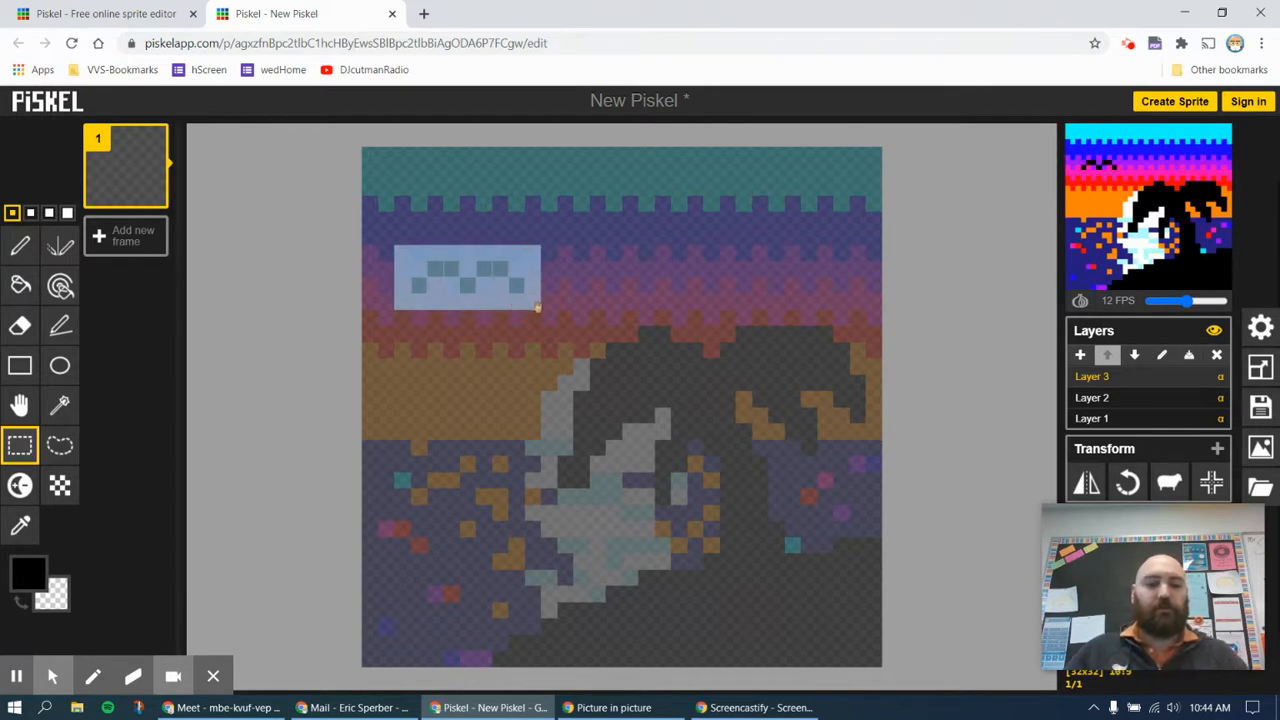
left_click_drag(466, 284, 613, 197)
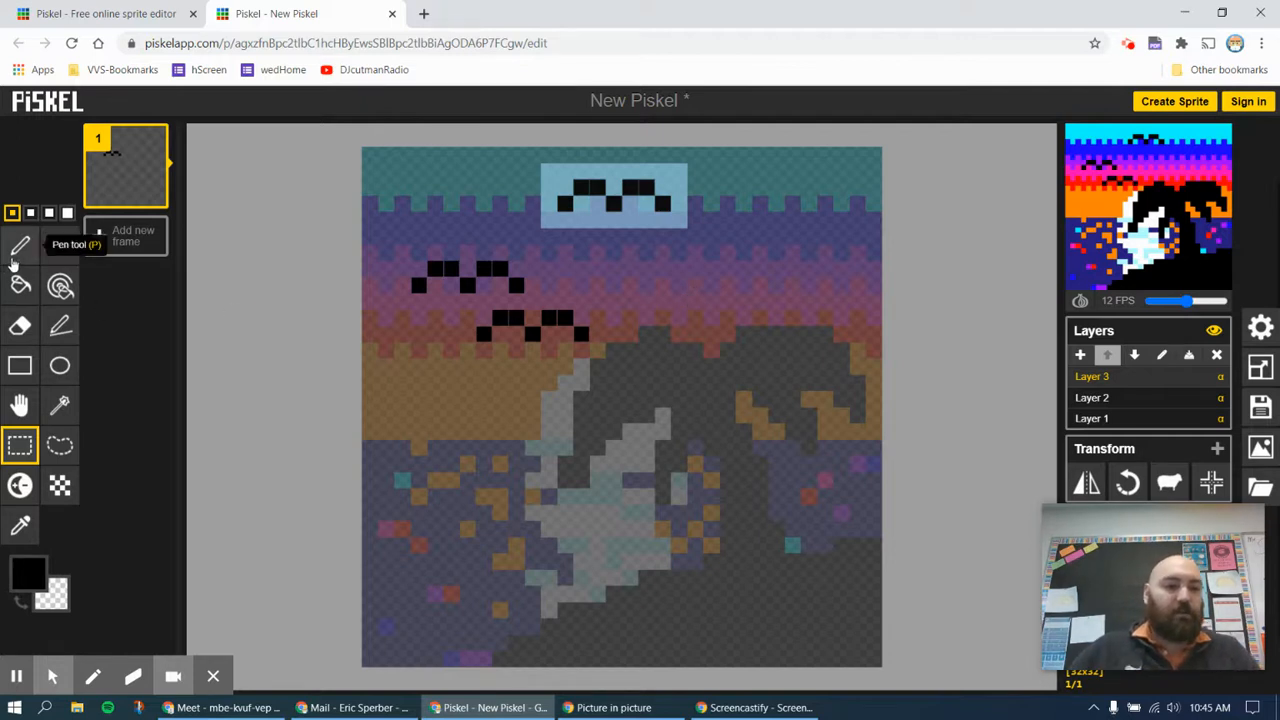
Move all three birds together one pixel left and one pixel down
left_click(20, 405)
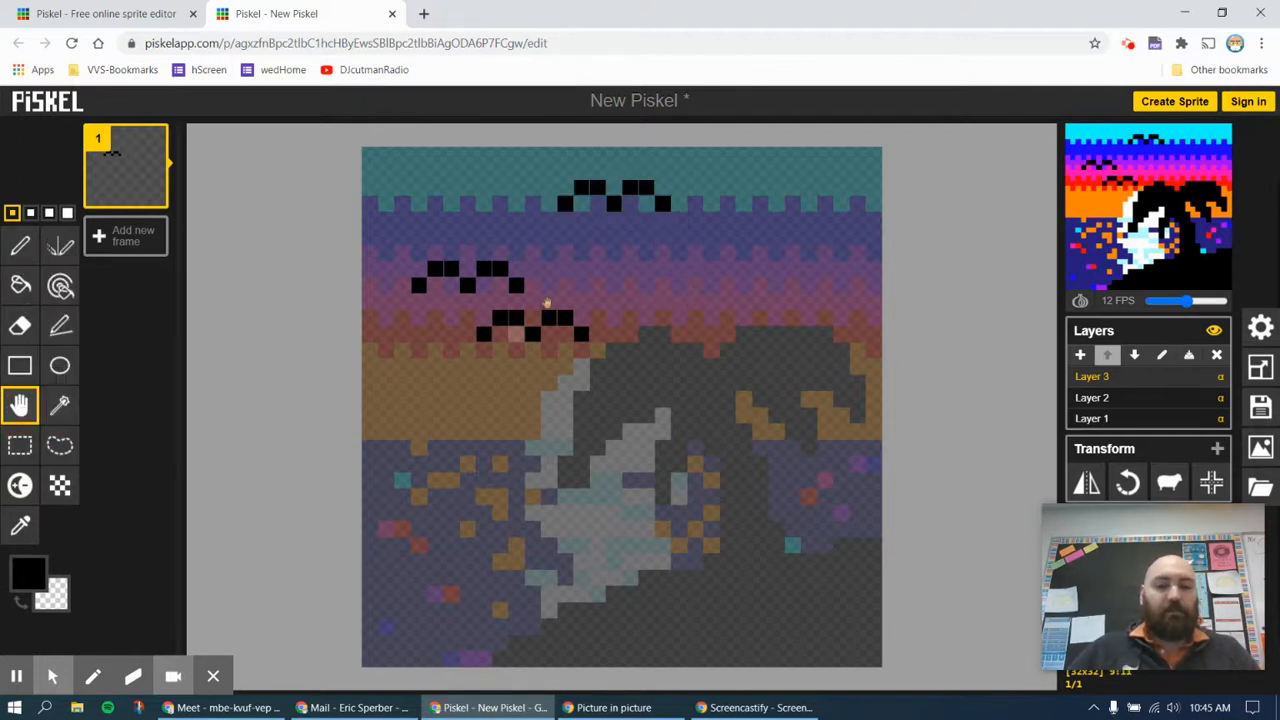
left_click(515, 290)
left_click_drag(515, 290, 500, 302)
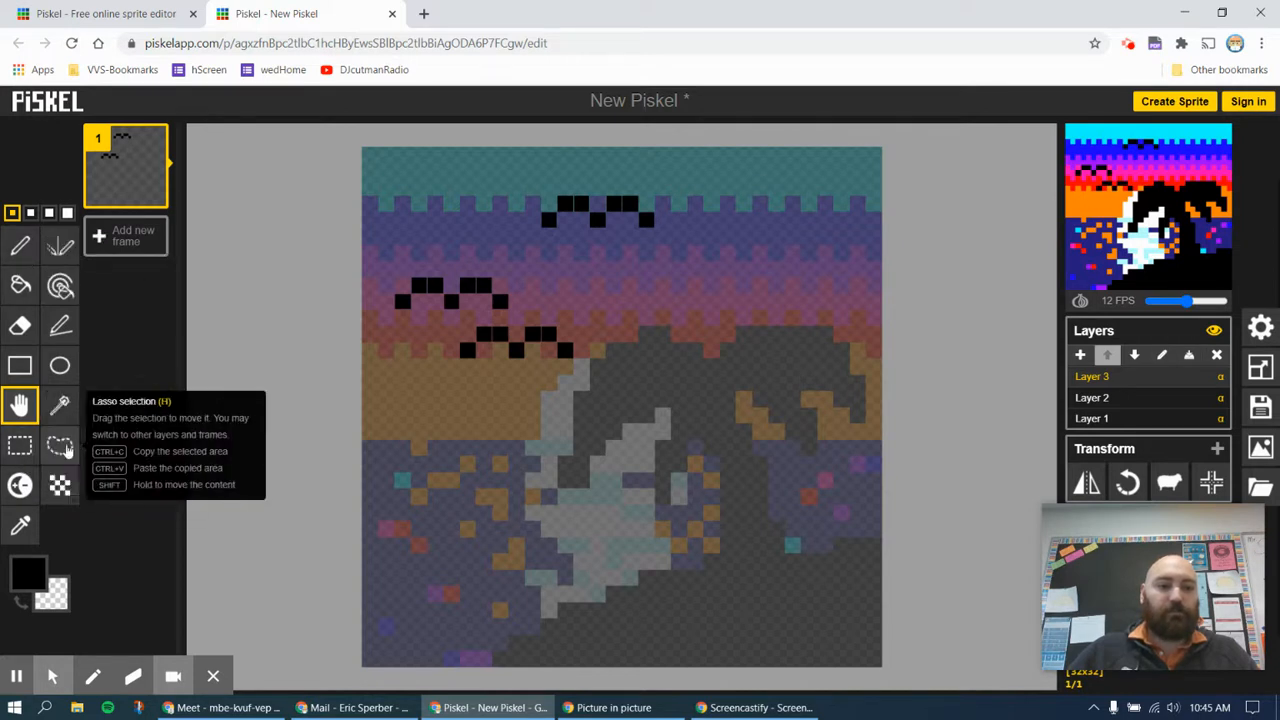
Try rectangular and lasso selections on the bird layer, and use Shape selection on the leftmost bird's left wing
left_click(22, 450)
left_click_drag(384, 398, 500, 450)
left_click(60, 445)
mouse_move(592, 270)
left_mouse_down()
mouse_move(707, 213)
mouse_move(770, 264)
mouse_move(773, 362)
mouse_move(727, 438)
mouse_move(624, 442)
mouse_move(562, 397)
mouse_move(559, 341)
mouse_move(592, 268)
left_mouse_up()
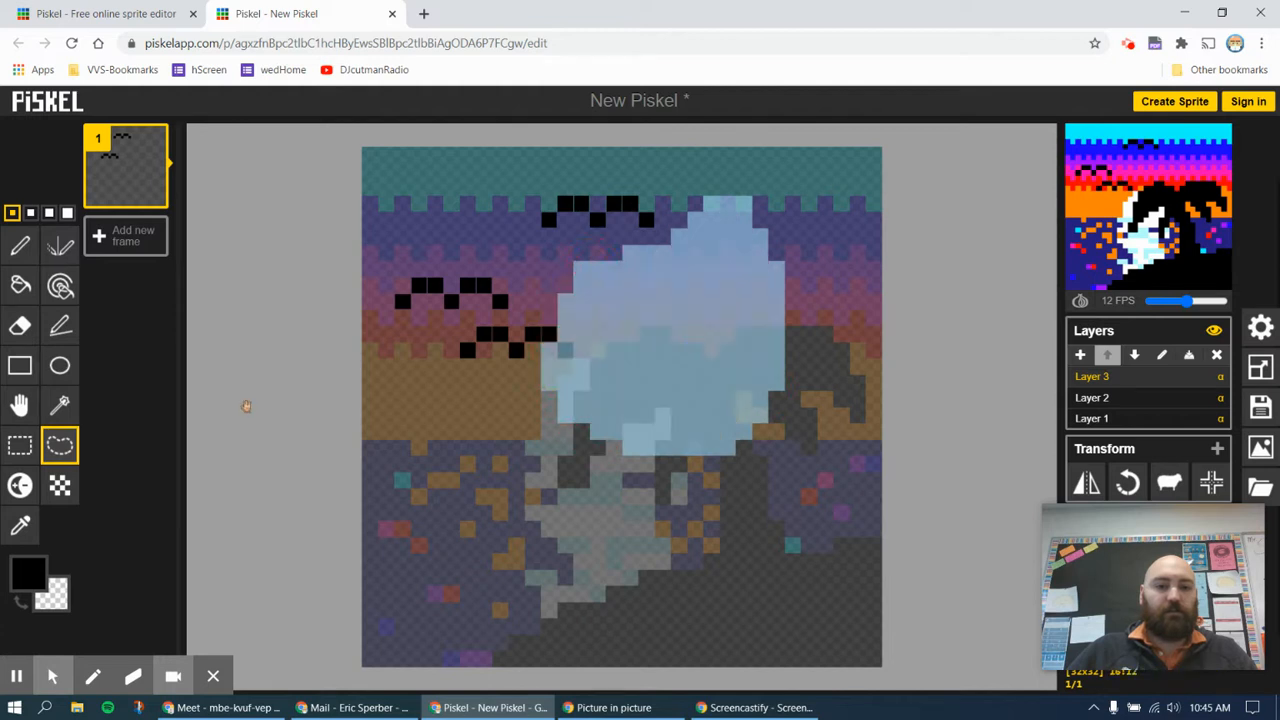
left_click(63, 407)
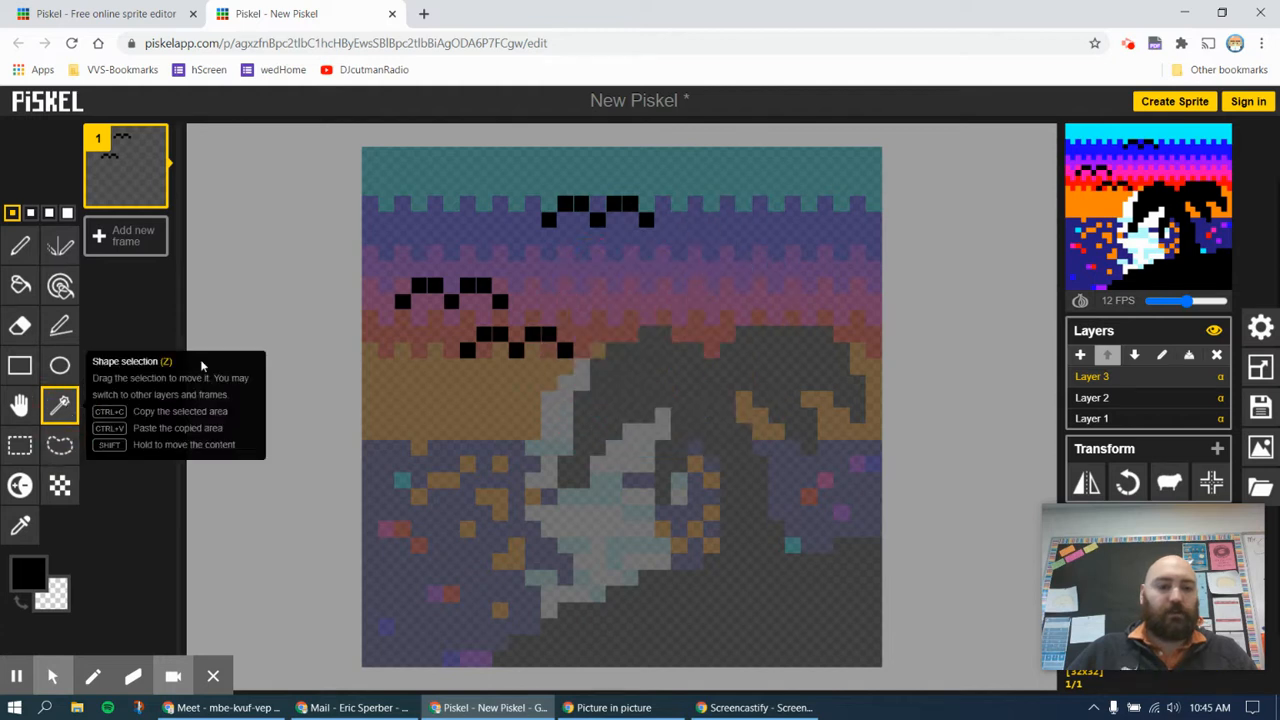
left_click(422, 286)
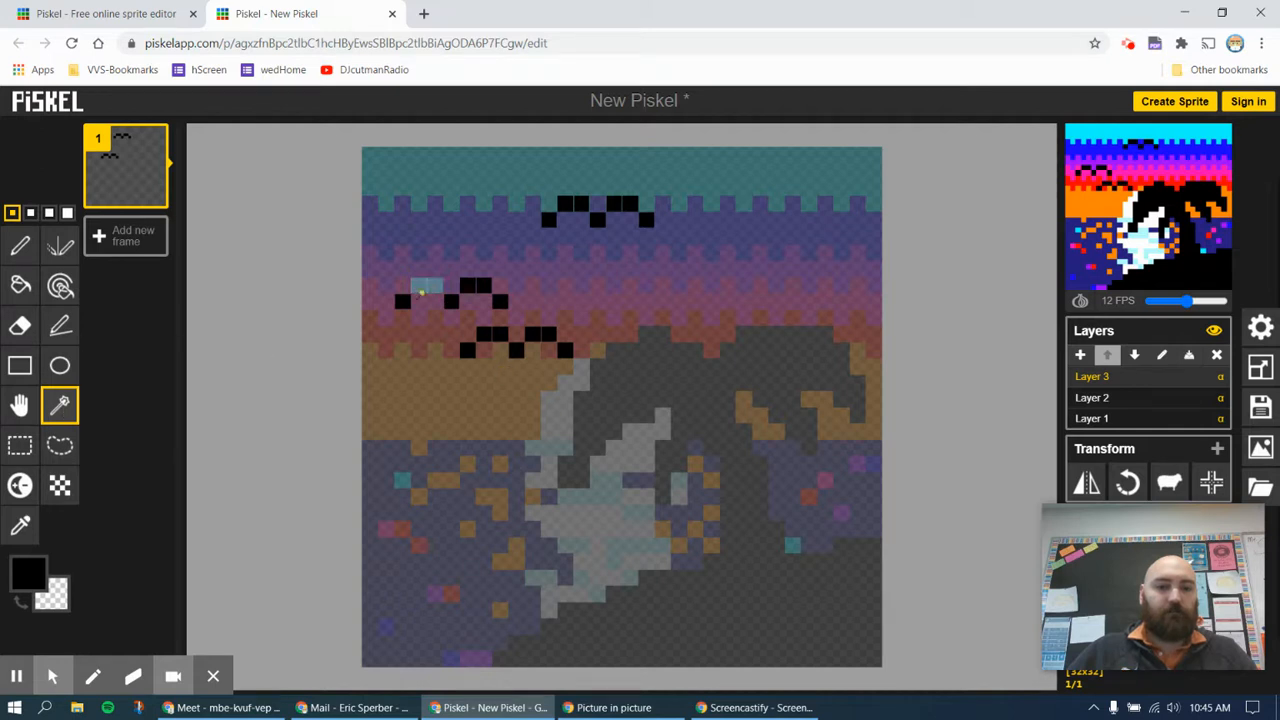
Try Shape selection on the separate wing segments of the leftmost bird, and return to rectangular selection
left_click(465, 288)
left_click(465, 287)
left_click(417, 295)
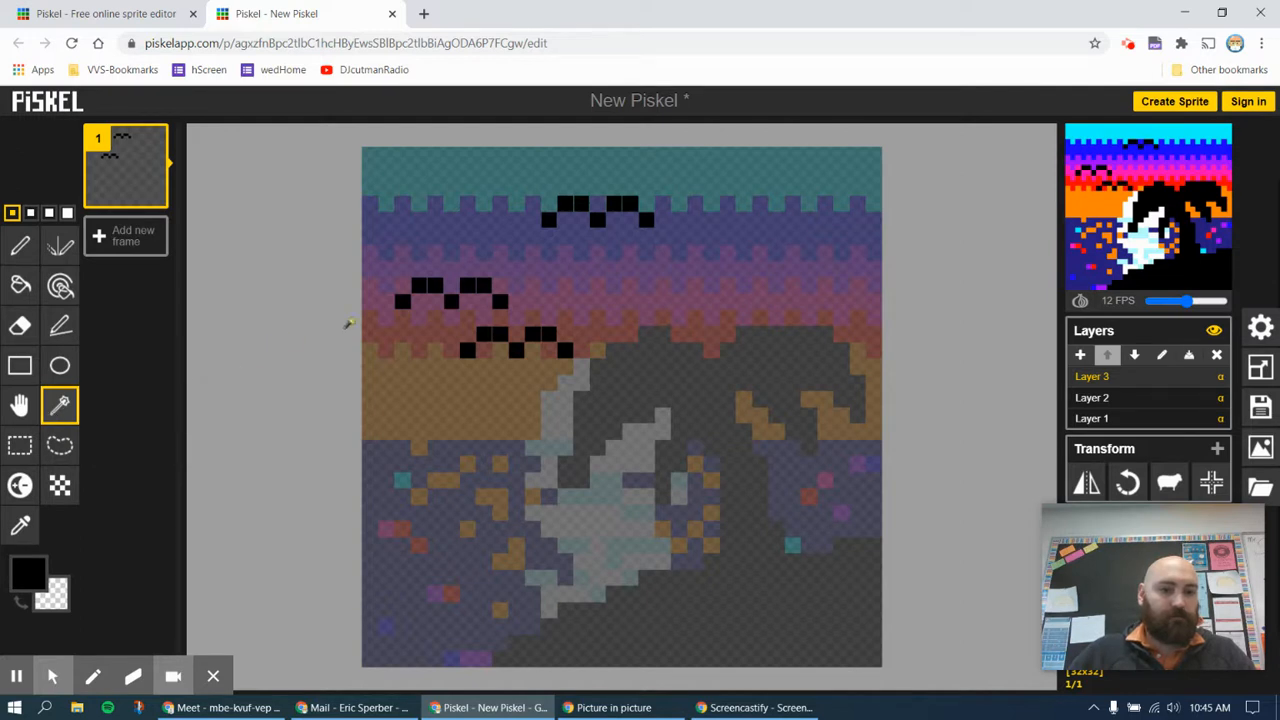
left_click(401, 301)
left_click(418, 287)
left_click(20, 446)
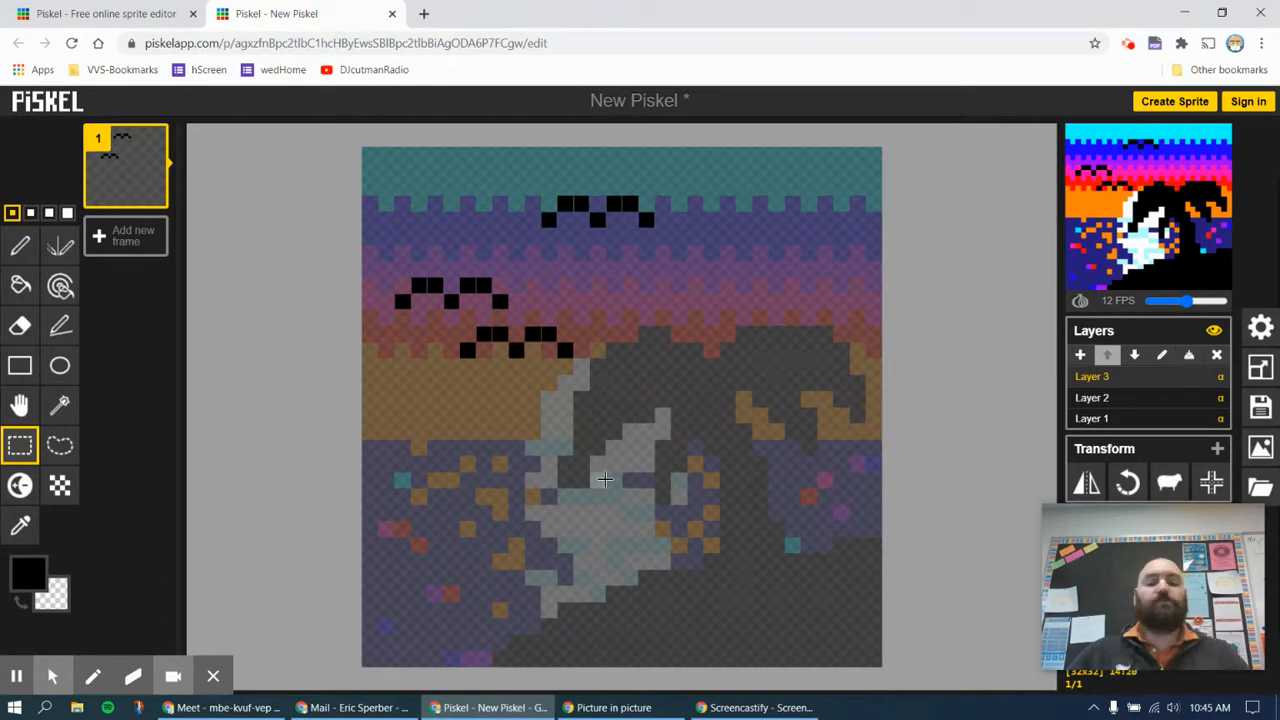
On Layer 2, trim pixels from the inner and outer edges of the palm's left fronds using the Pen tool with the transparent colour
left_click(1113, 402)
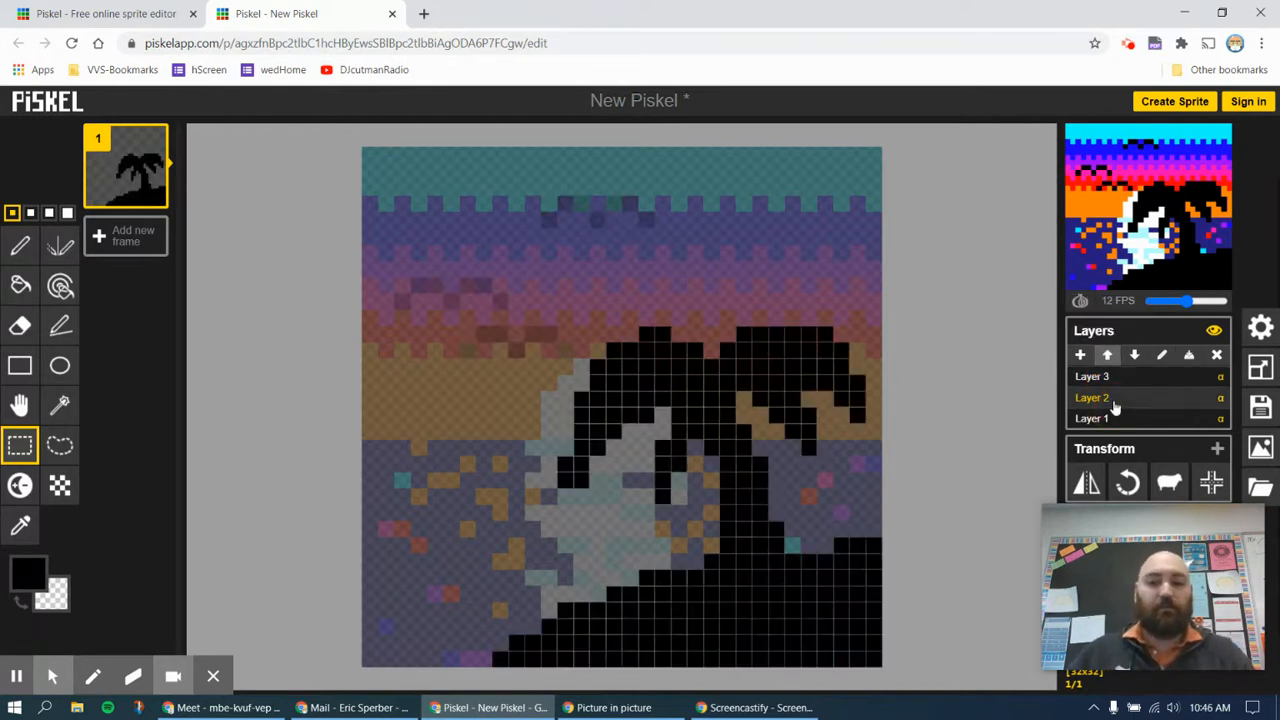
left_click(20, 246)
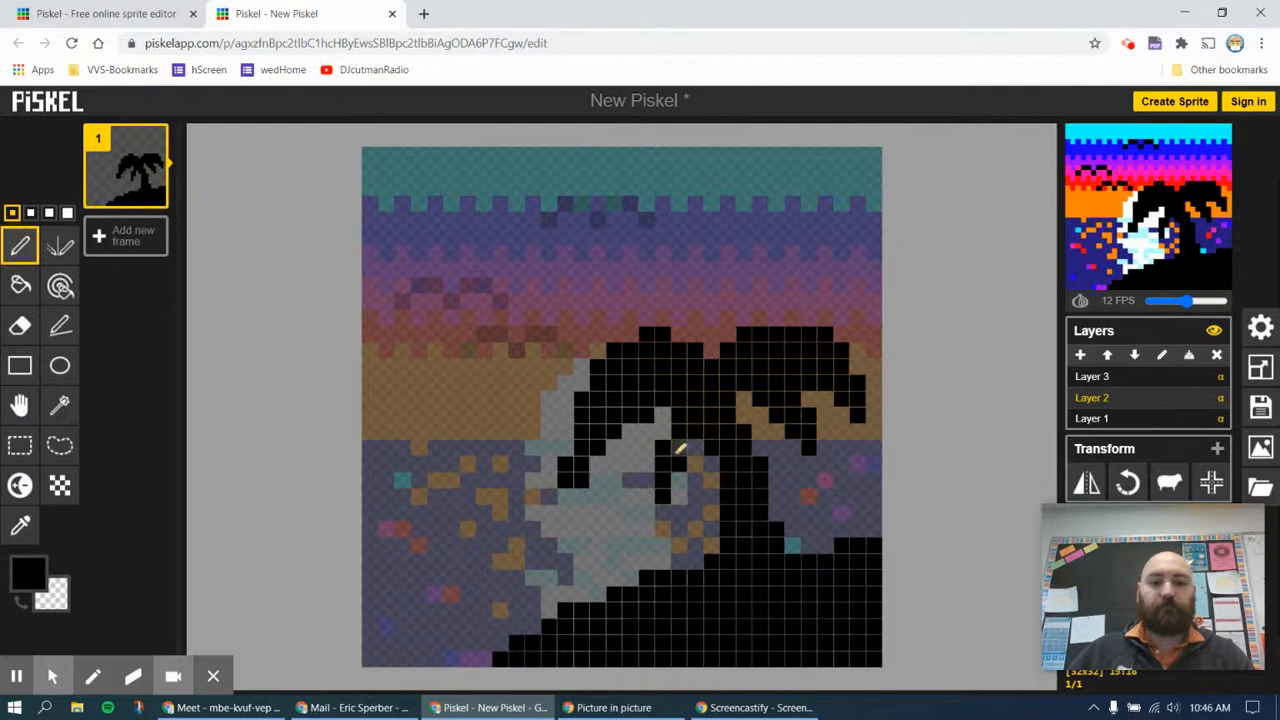
mouse_move(608, 434)
left_mouse_down()
mouse_move(634, 400)
mouse_move(643, 422)
left_mouse_up()
left_click(629, 415)
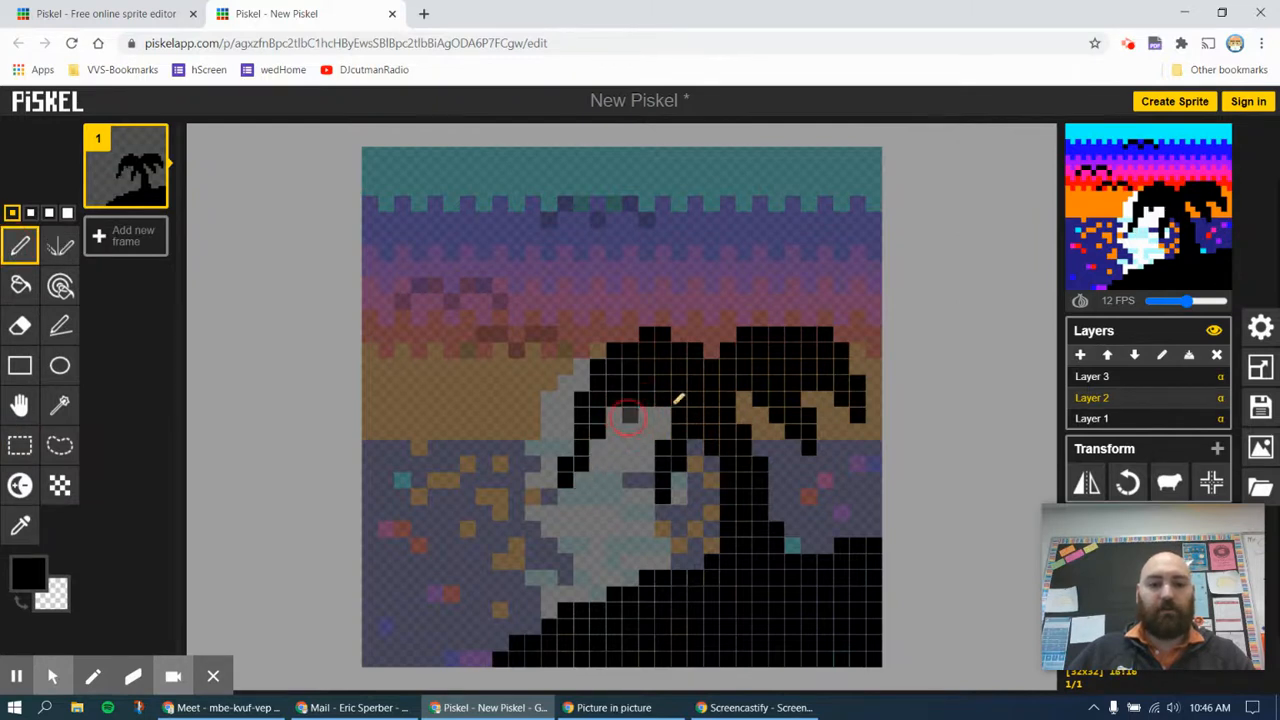
left_click_drag(616, 354, 579, 399)
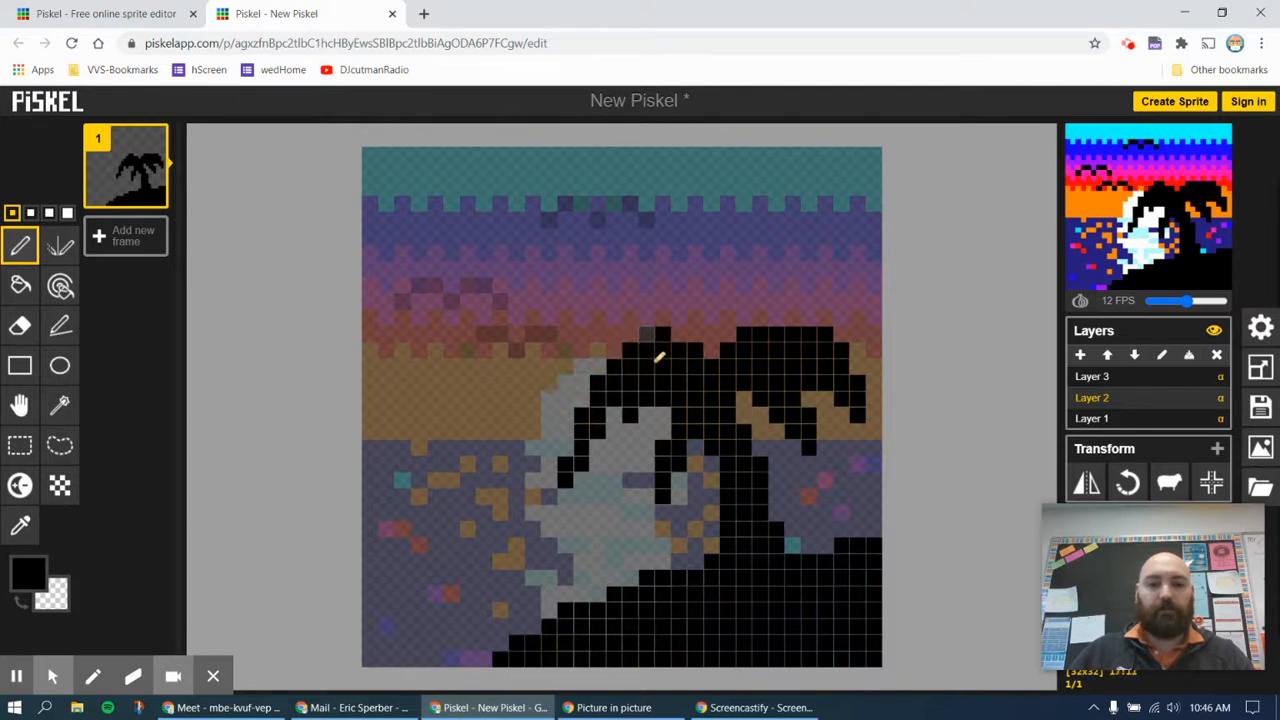